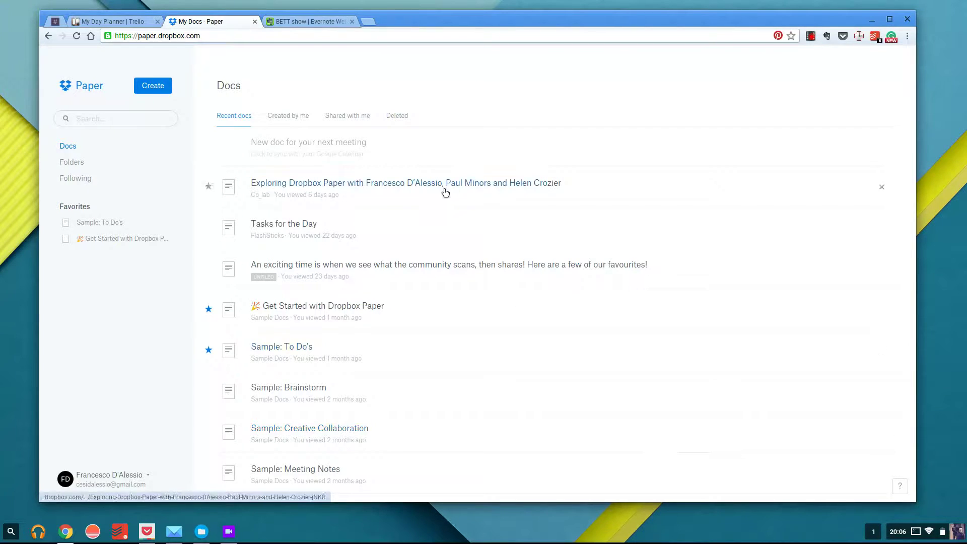
Open the shared Exploring Dropbox Paper doc, skim it, and show the word-count image's comment thread.
{"action": "left_click", "coordinate": [445, 190]}
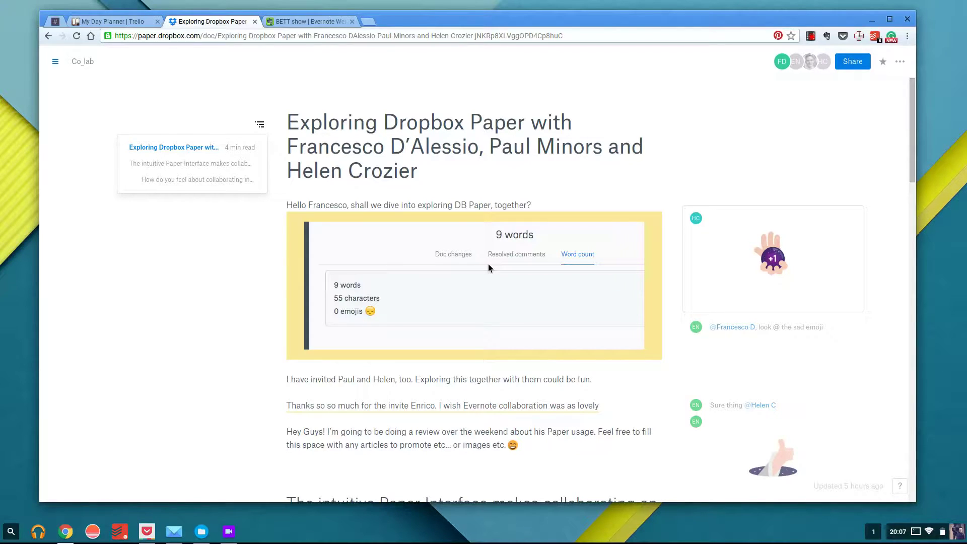
{"action": "scroll", "coordinate": [488, 264], "scroll_direction": "down", "scroll_amount": 15}
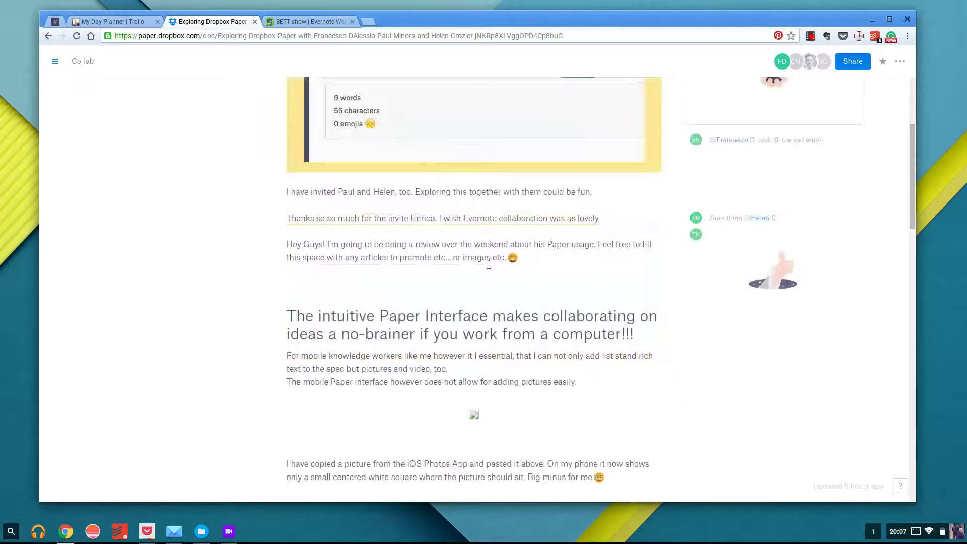
{"action": "scroll", "coordinate": [489, 264], "scroll_direction": "down", "scroll_amount": 12}
{"action": "scroll", "coordinate": [488, 264], "scroll_direction": "up", "scroll_amount": 20}
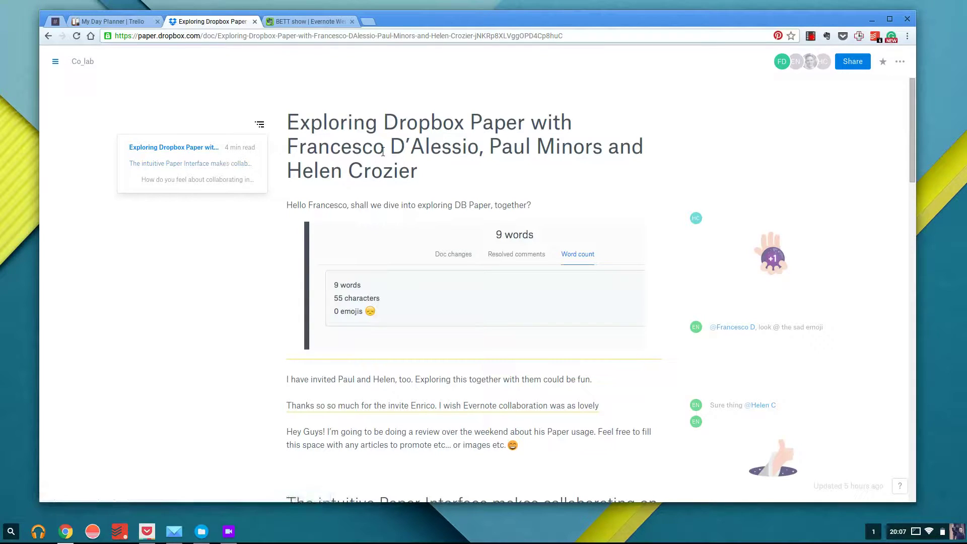
{"action": "scroll", "coordinate": [383, 151], "scroll_direction": "down", "scroll_amount": 1}
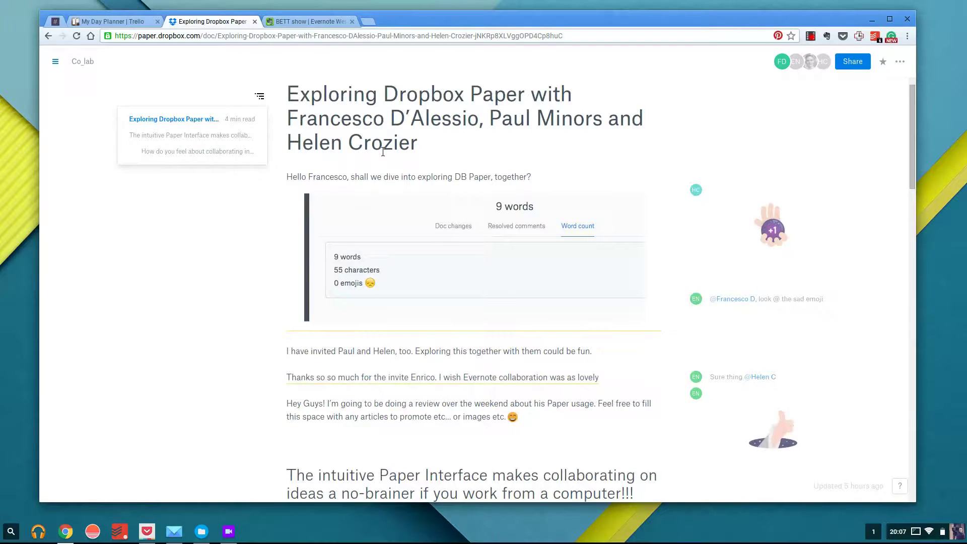
{"action": "left_click", "coordinate": [491, 194]}
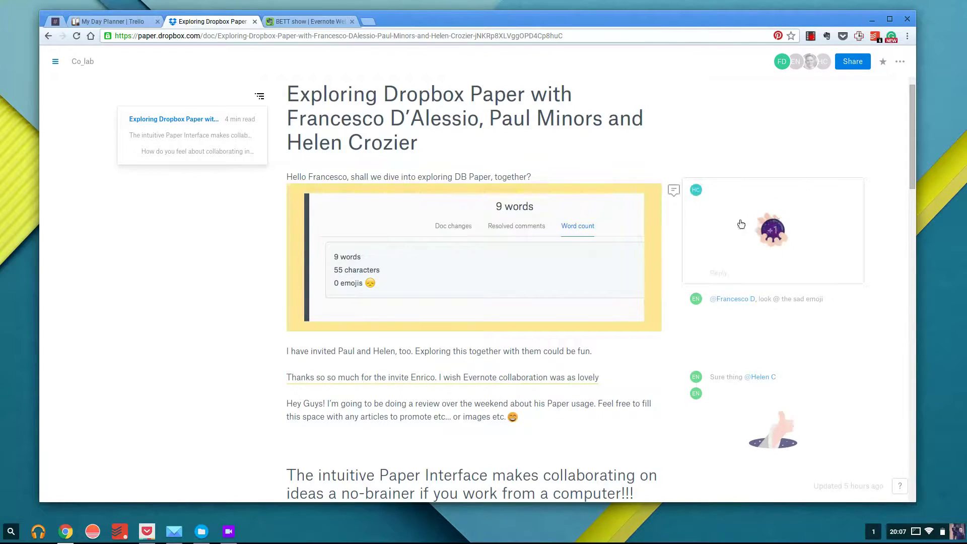
Scroll past the YouTube video, Nabokov image and tweet embed, then go back to Docs.
{"action": "scroll", "coordinate": [594, 154], "scroll_direction": "down", "scroll_amount": 2}
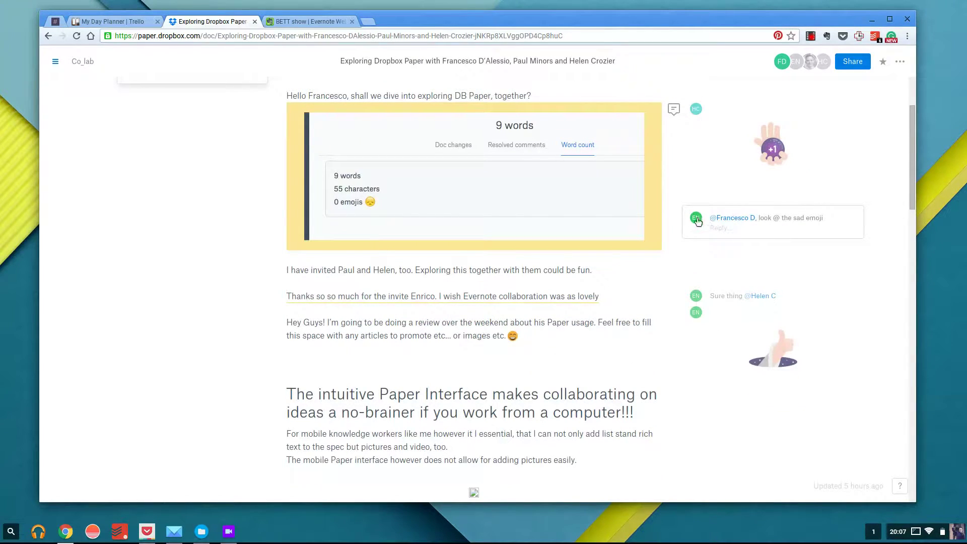
{"action": "scroll", "coordinate": [653, 252], "scroll_direction": "down", "scroll_amount": 15}
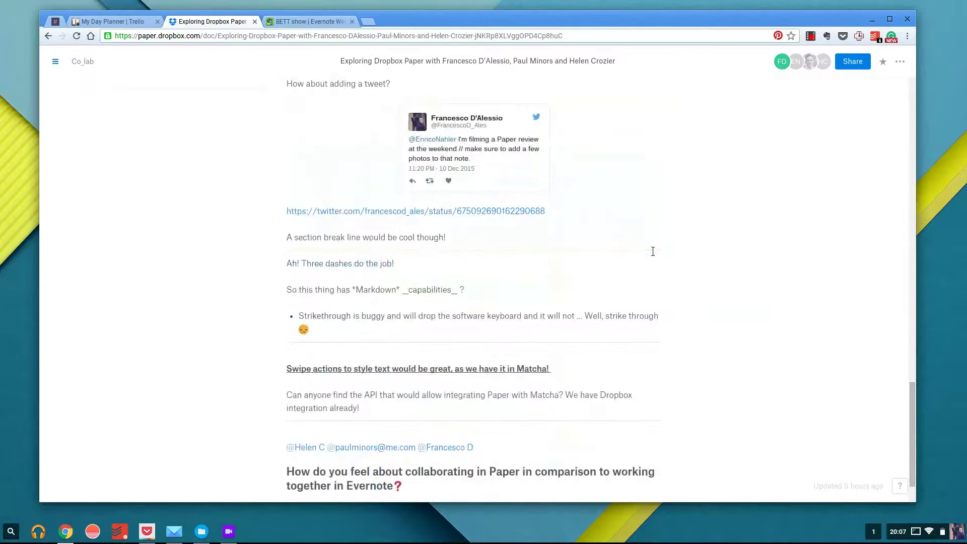
{"action": "scroll", "coordinate": [653, 251], "scroll_direction": "up", "scroll_amount": 20}
{"action": "scroll", "coordinate": [620, 309], "scroll_direction": "down", "scroll_amount": 4}
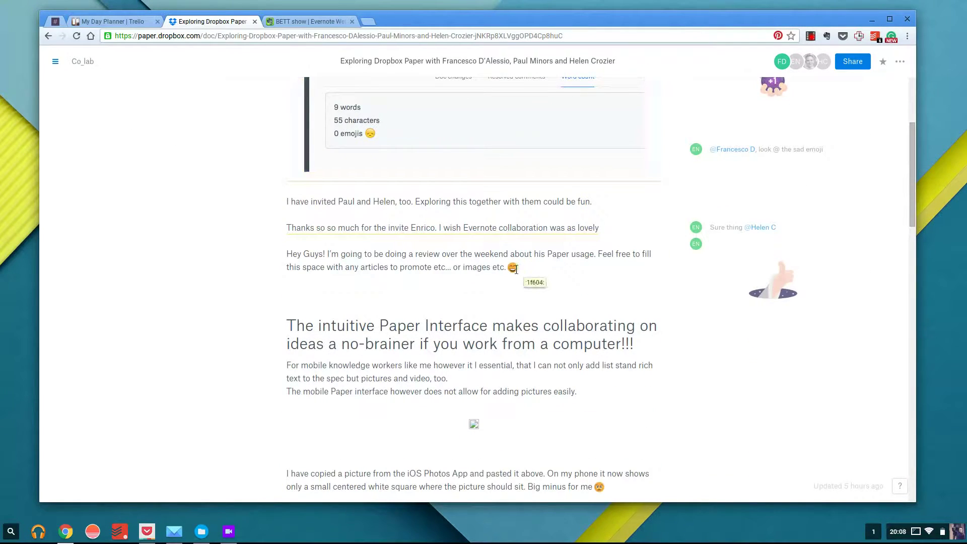
{"action": "scroll", "coordinate": [510, 268], "scroll_direction": "down", "scroll_amount": 1}
{"action": "scroll", "coordinate": [510, 268], "scroll_direction": "down", "scroll_amount": 3}
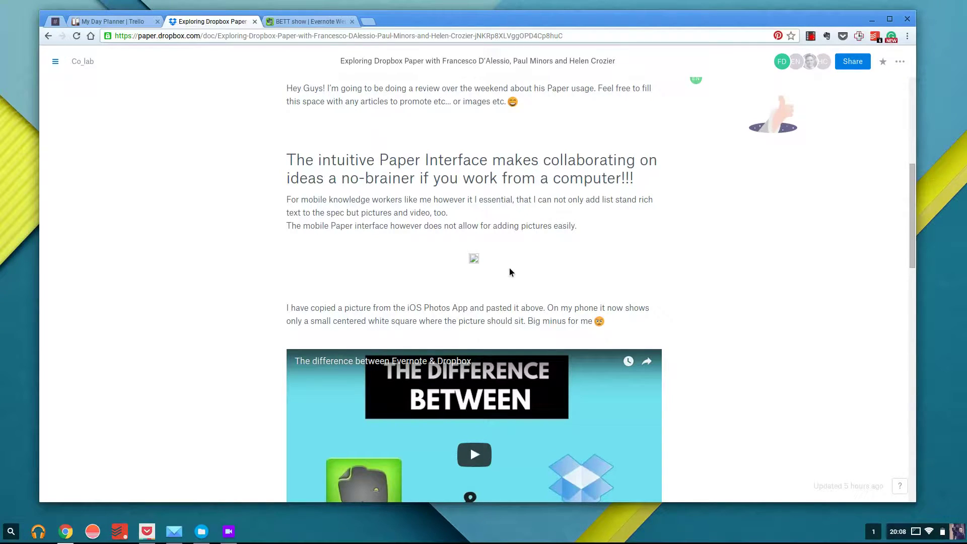
{"action": "scroll", "coordinate": [510, 272], "scroll_direction": "down", "scroll_amount": 1}
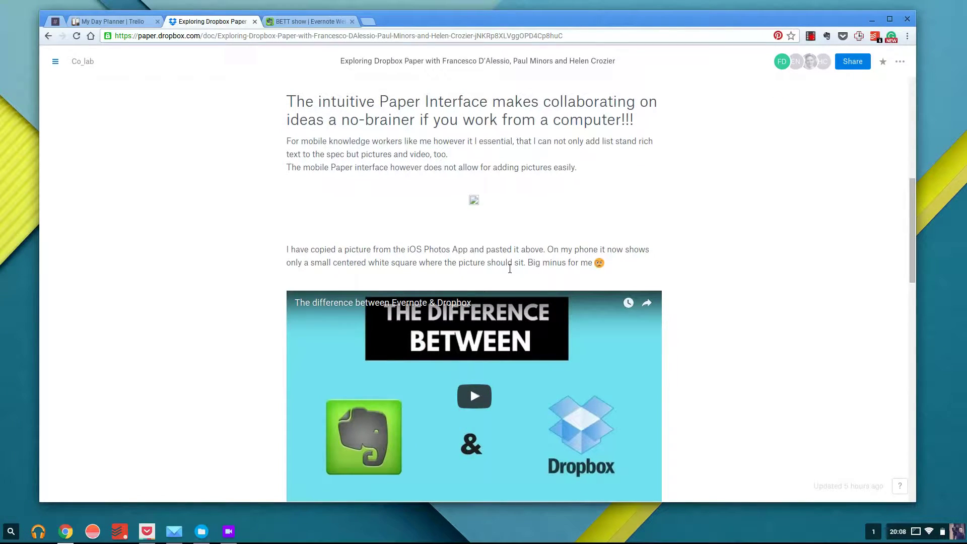
{"action": "scroll", "coordinate": [510, 268], "scroll_direction": "down", "scroll_amount": 5}
{"action": "scroll", "coordinate": [510, 269], "scroll_direction": "up", "scroll_amount": 4}
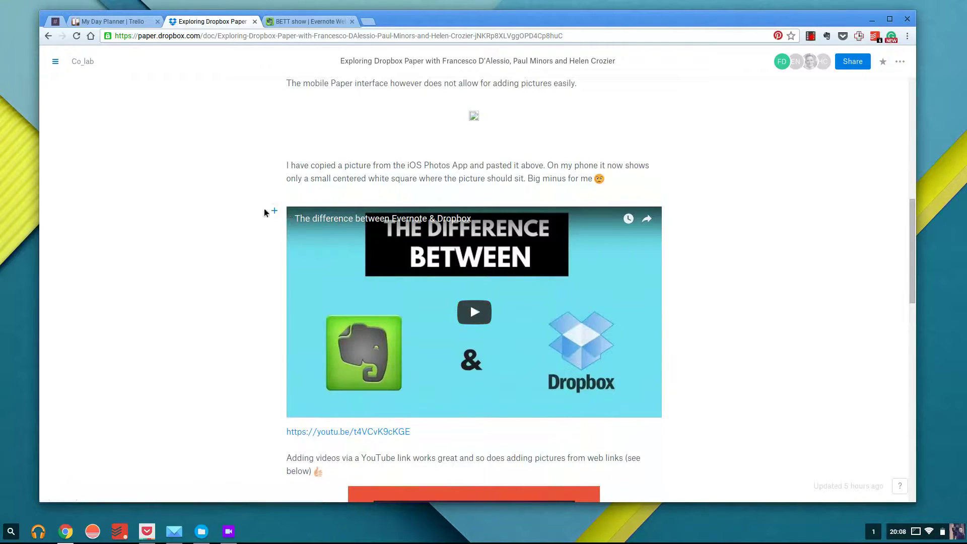
{"action": "scroll", "coordinate": [266, 212], "scroll_direction": "down", "scroll_amount": 6}
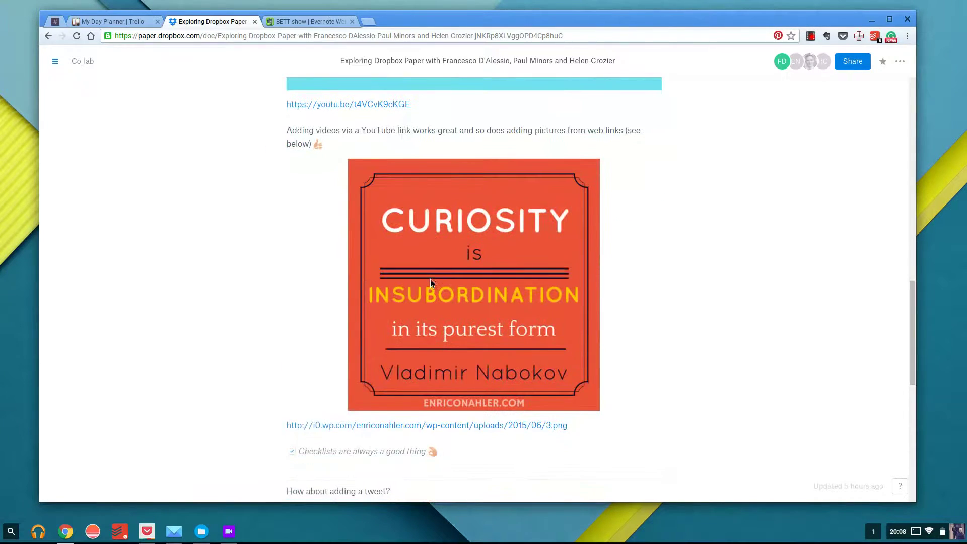
{"action": "scroll", "coordinate": [430, 283], "scroll_direction": "down", "scroll_amount": 1}
{"action": "scroll", "coordinate": [550, 335], "scroll_direction": "down", "scroll_amount": 6}
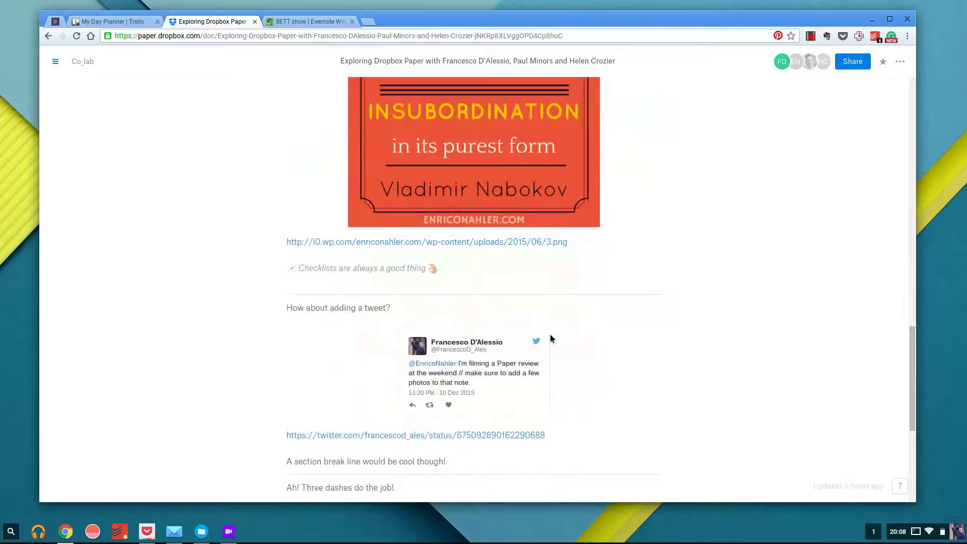
{"action": "key", "text": "alt+Left"}
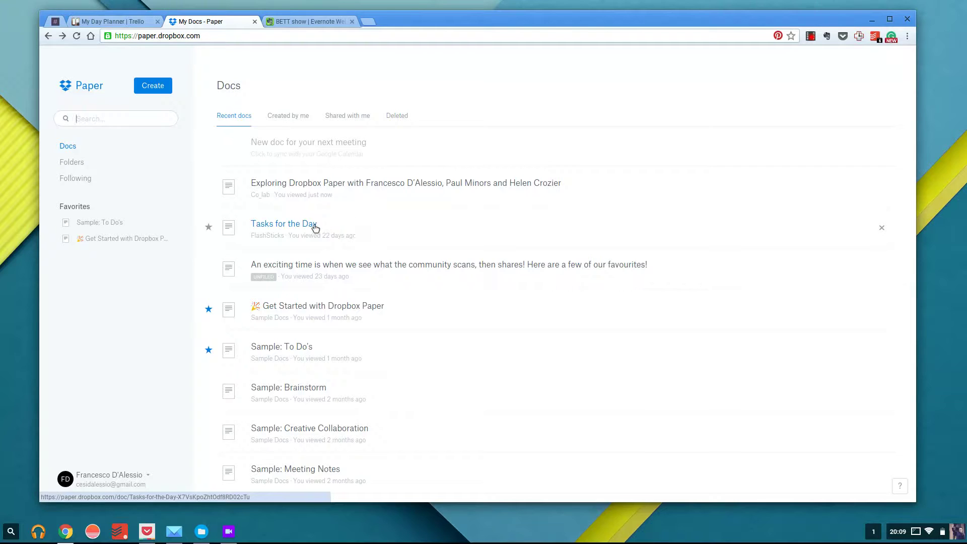
Create a new doc titled 'Tasks for the day'.
{"action": "left_click", "coordinate": [144, 94]}
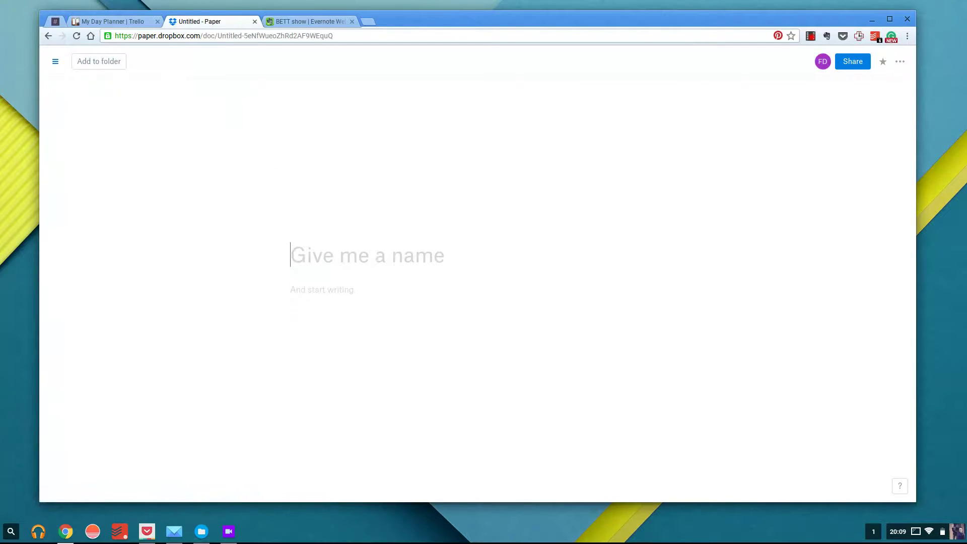
{"action": "type", "text": "Task"}
{"action": "key", "text": "BackSpace"}
{"action": "type", "text": "s "}
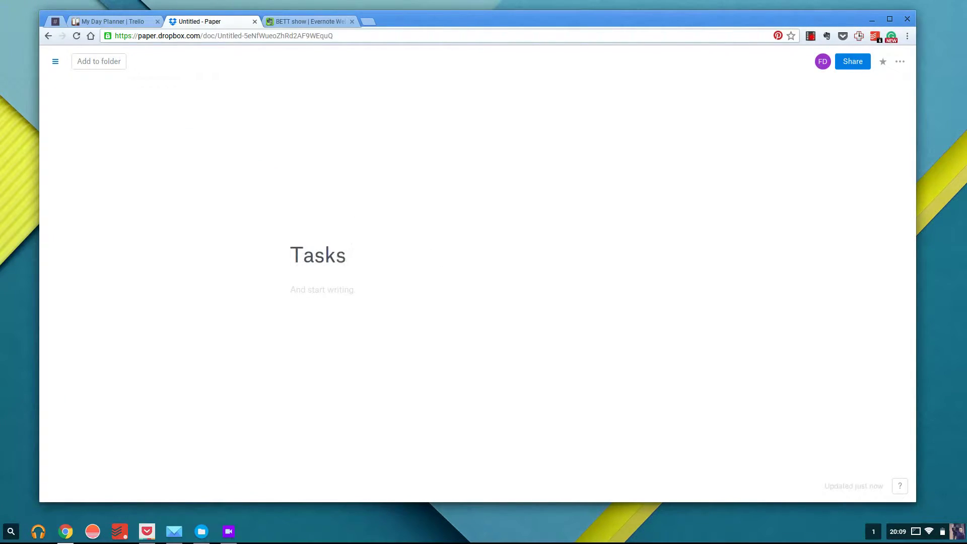
{"action": "type", "text": "f"}
{"action": "key", "text": "BackSpace"}
{"action": "type", "text": "for the day"}
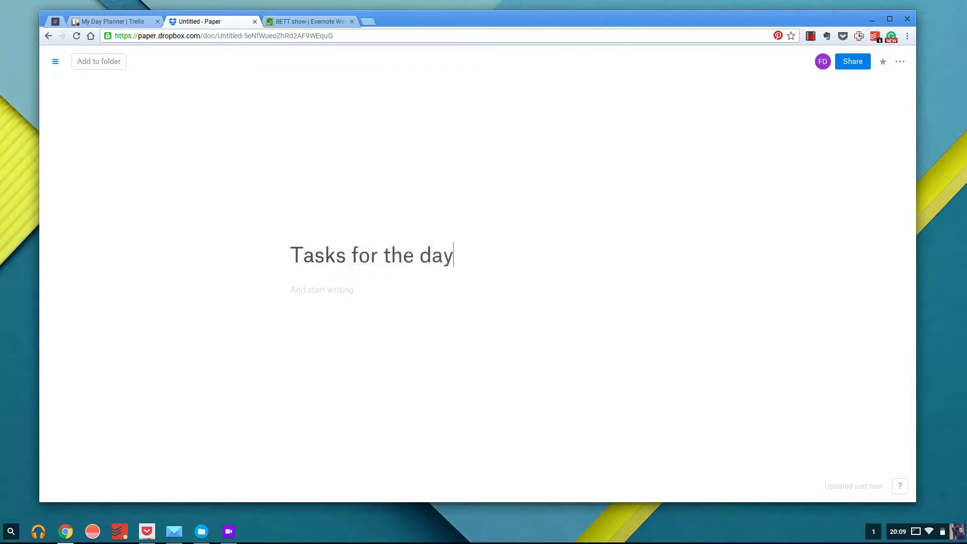
{"action": "key", "text": "Return"}
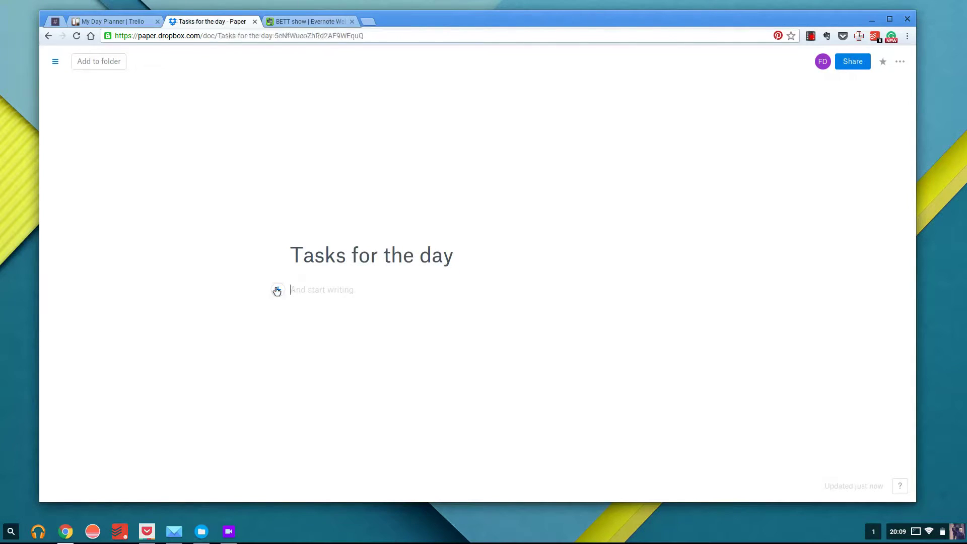
Add a checklist with items Help, Help 2, Help 3 and Help 4.
{"action": "left_click", "coordinate": [278, 289]}
{"action": "left_click", "coordinate": [361, 289]}
{"action": "type", "text": "Help"}
{"action": "key", "text": "Return"}
{"action": "type", "text": "Help 2"}
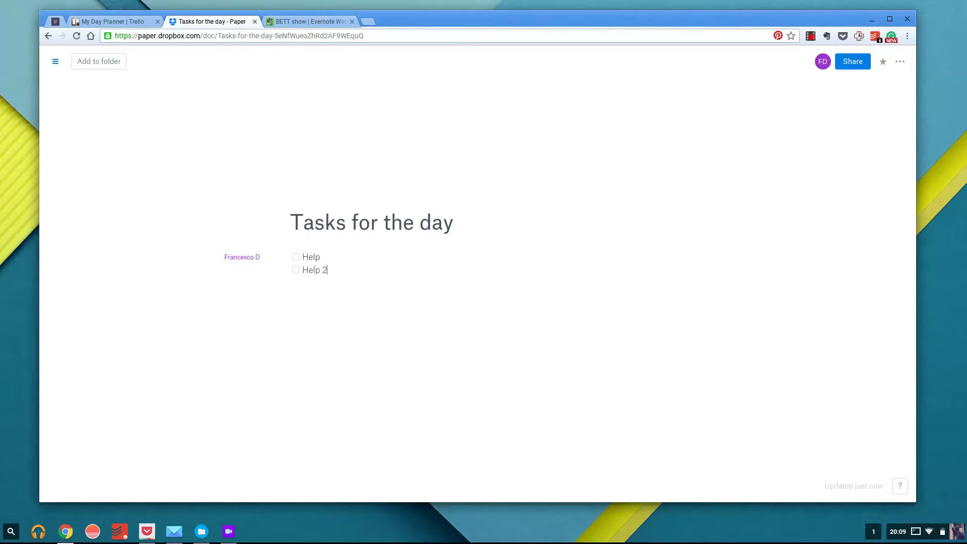
{"action": "key", "text": "Return"}
{"action": "type", "text": "Help 3"}
{"action": "key", "text": "Return"}
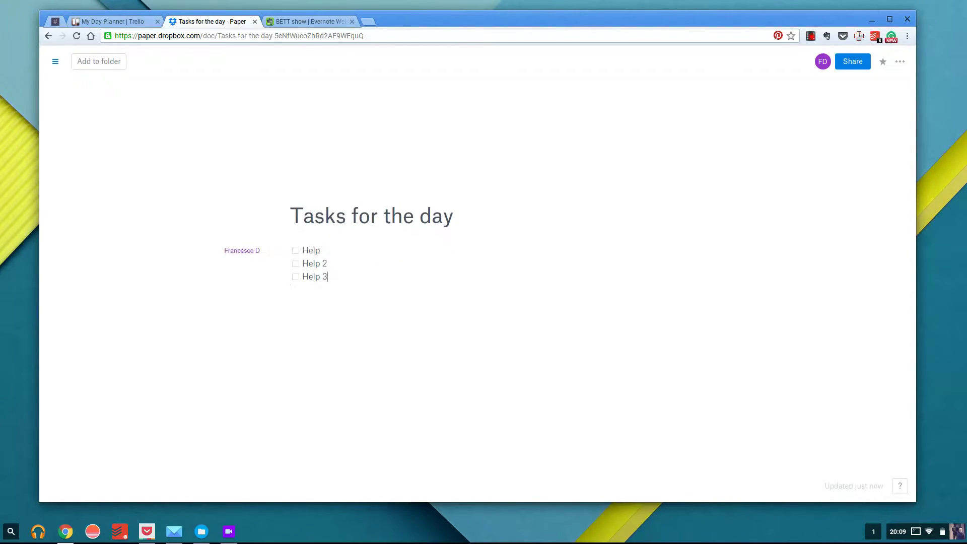
{"action": "type", "text": "Help 4"}
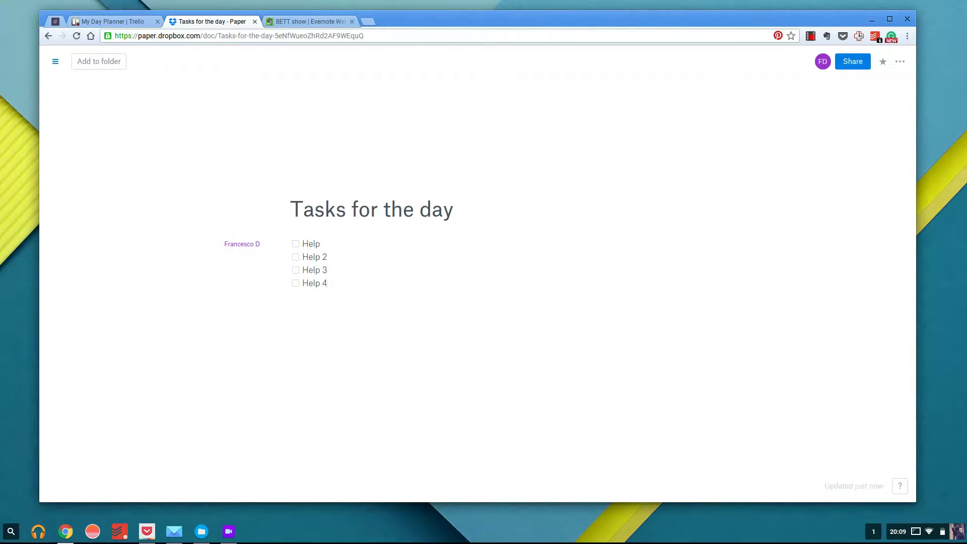
{"action": "key", "text": "Return"}
{"action": "key", "text": "Return"}
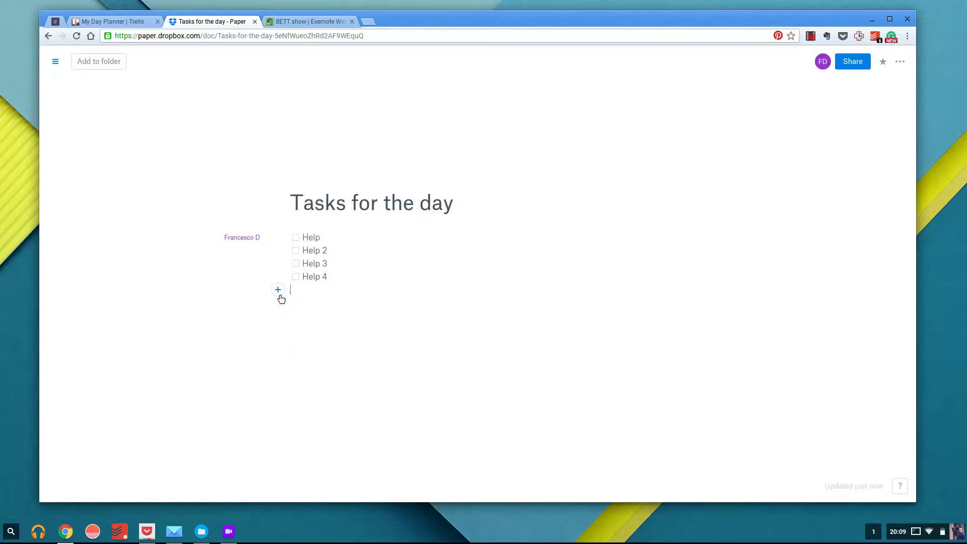
Insert a divider below the checklist.
{"action": "left_click", "coordinate": [280, 296]}
{"action": "left_click", "coordinate": [426, 290]}
{"action": "left_click", "coordinate": [382, 303]}
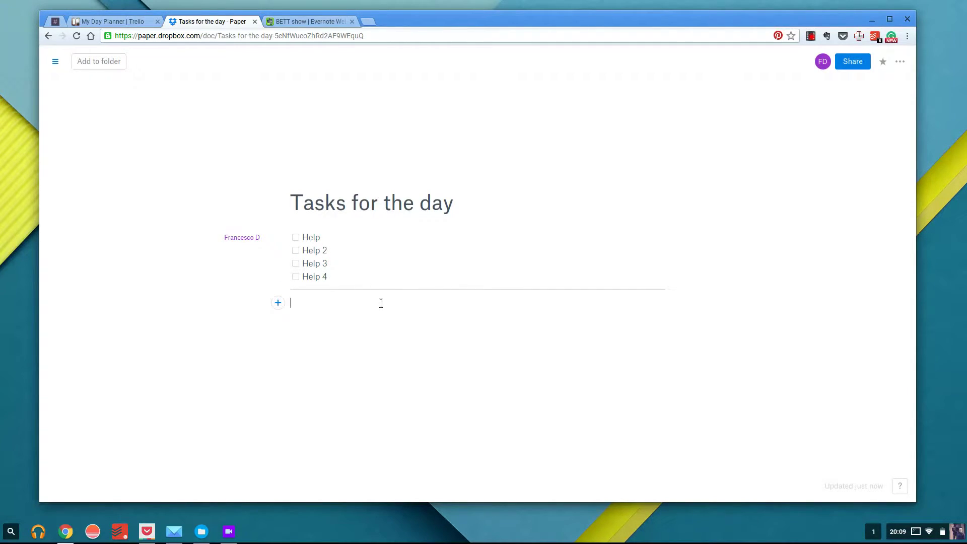
Type 'Meeting Notes:' under the divider with an empty line after, then return to Docs.
{"action": "type", "text": "Md"}
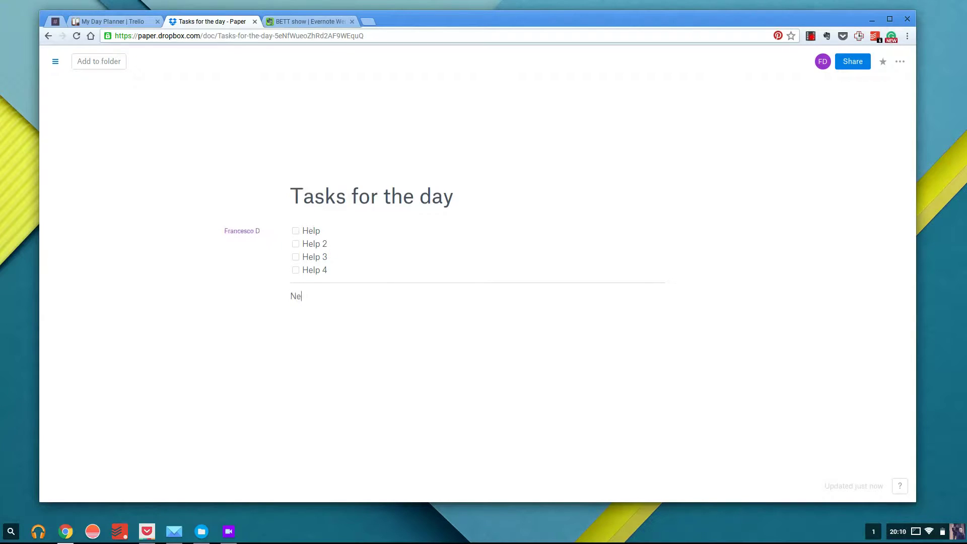
{"action": "key", "text": "BackSpace"}
{"action": "type", "text": "eeting of"}
{"action": "key", "text": "BackSpace"}
{"action": "key", "text": "BackSpace"}
{"action": "type", "text": "Notes:"}
{"action": "key", "text": "Return"}
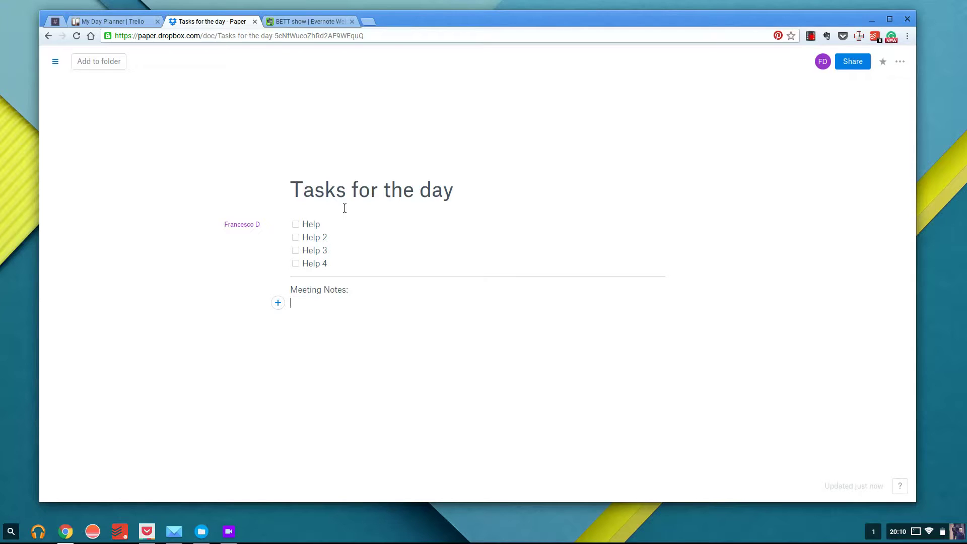
{"action": "left_click", "coordinate": [55, 61]}
{"action": "left_click", "coordinate": [66, 147]}
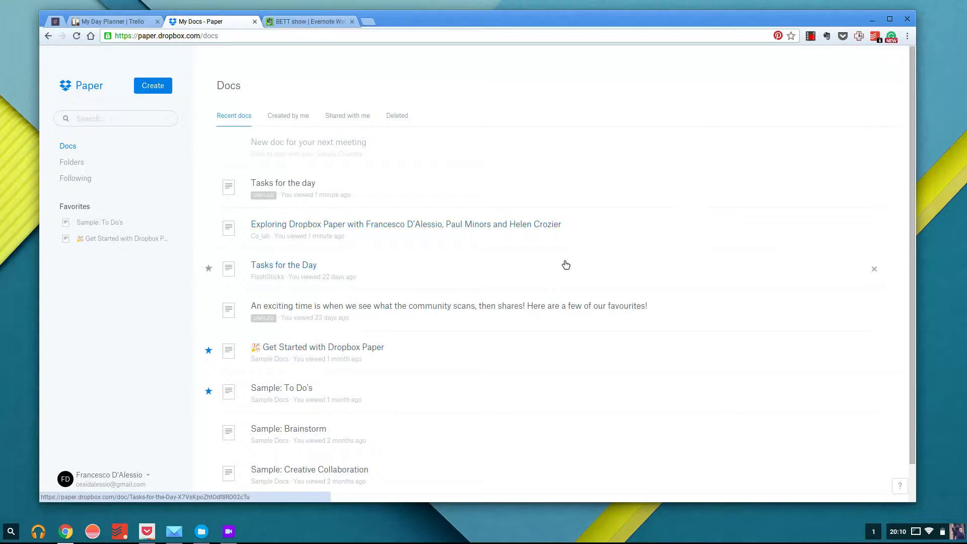
Open the shared Exploring Dropbox Paper doc and scroll through it.
{"action": "left_click", "coordinate": [480, 230]}
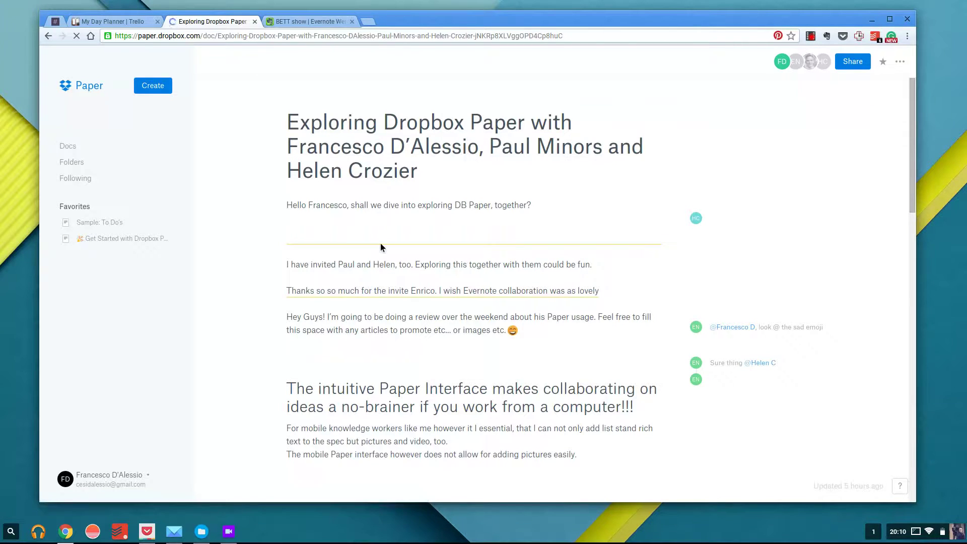
{"action": "scroll", "coordinate": [380, 243], "scroll_direction": "down", "scroll_amount": 2}
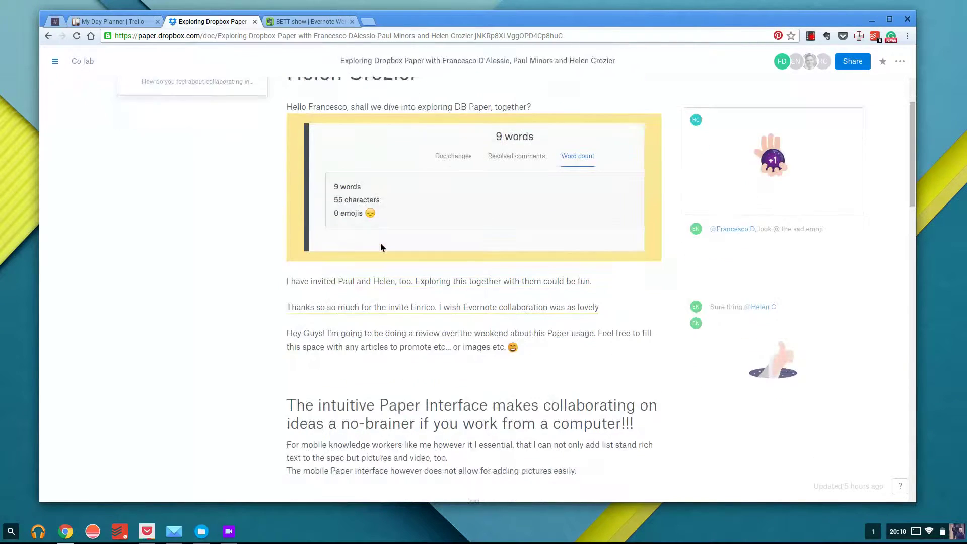
{"action": "scroll", "coordinate": [380, 243], "scroll_direction": "up", "scroll_amount": 2}
{"action": "scroll", "coordinate": [379, 243], "scroll_direction": "down", "scroll_amount": 10}
{"action": "scroll", "coordinate": [379, 242], "scroll_direction": "down", "scroll_amount": 20}
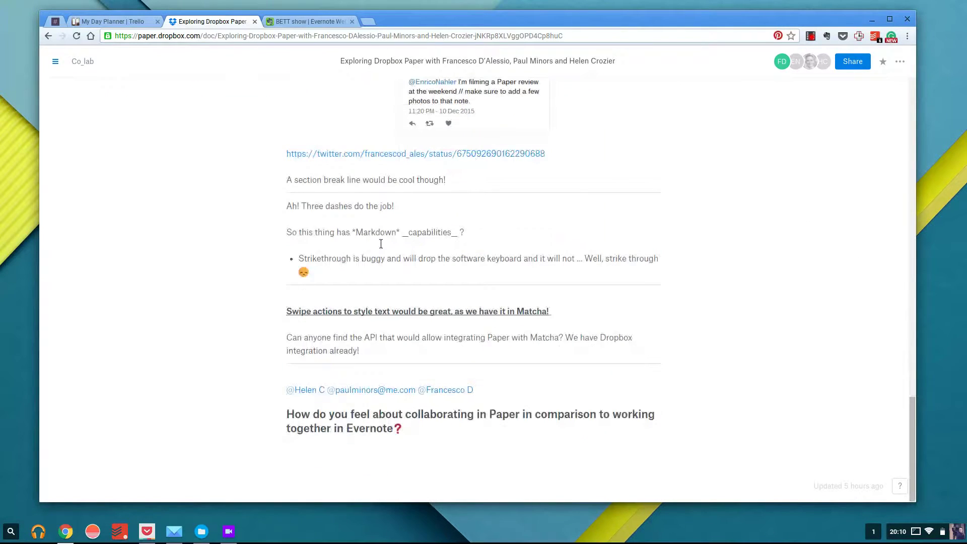
{"action": "scroll", "coordinate": [381, 244], "scroll_direction": "up", "scroll_amount": 20}
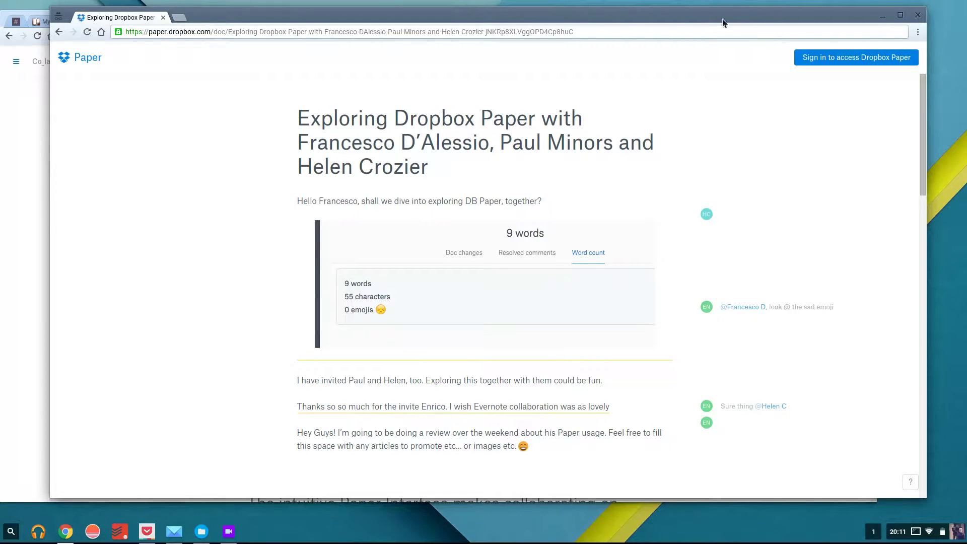
Close the signed-out copy, view the word-count image's comments, then return to the top.
{"action": "left_click", "coordinate": [883, 15]}
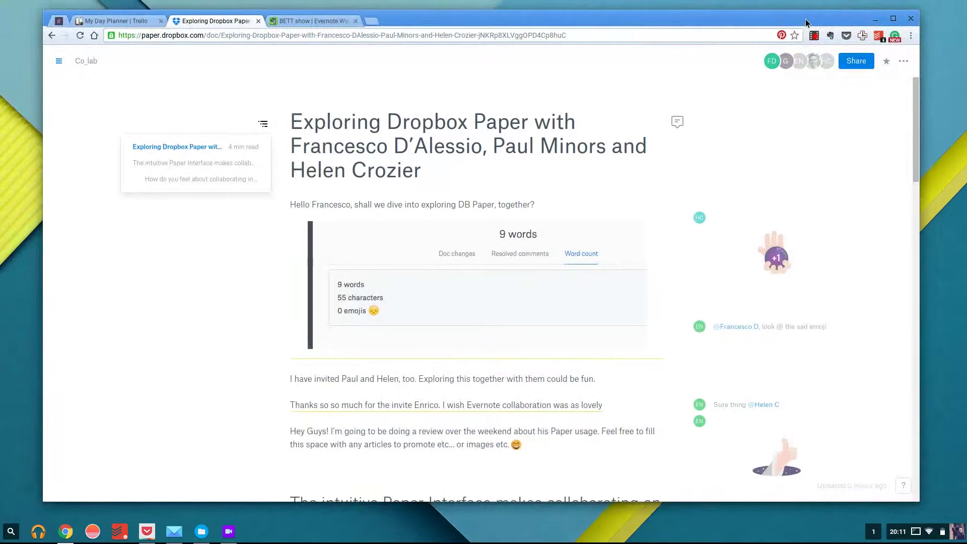
{"action": "left_click", "coordinate": [708, 236]}
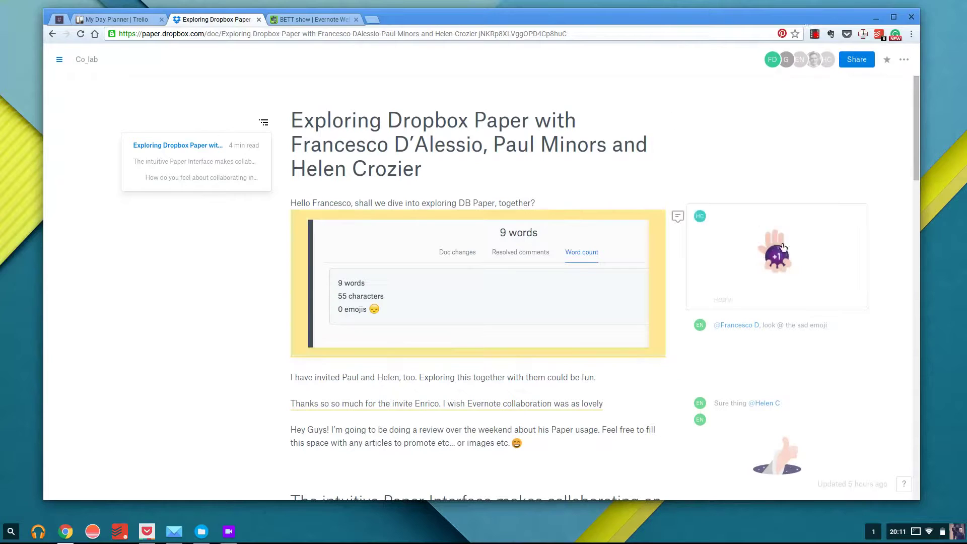
{"action": "scroll", "coordinate": [707, 347], "scroll_direction": "down", "scroll_amount": 10}
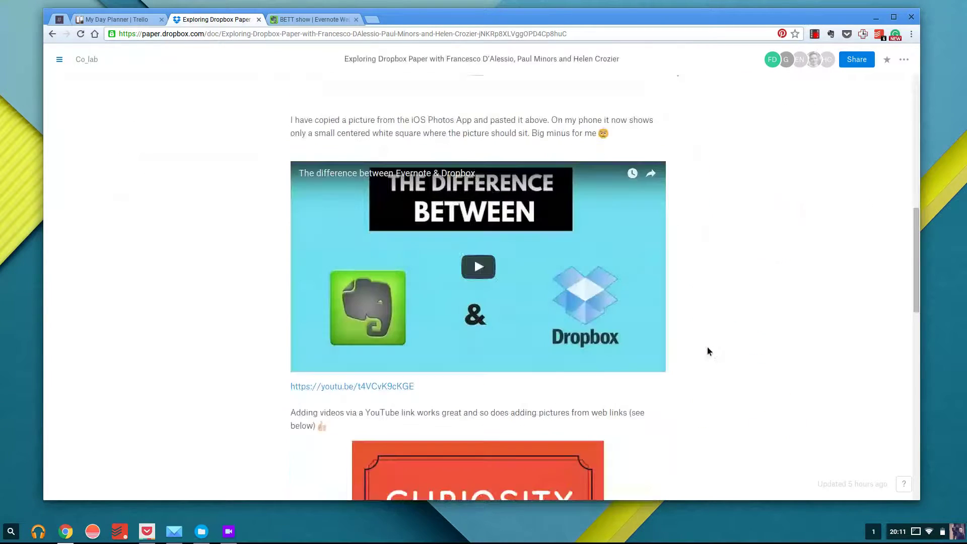
{"action": "scroll", "coordinate": [708, 349], "scroll_direction": "down", "scroll_amount": 9}
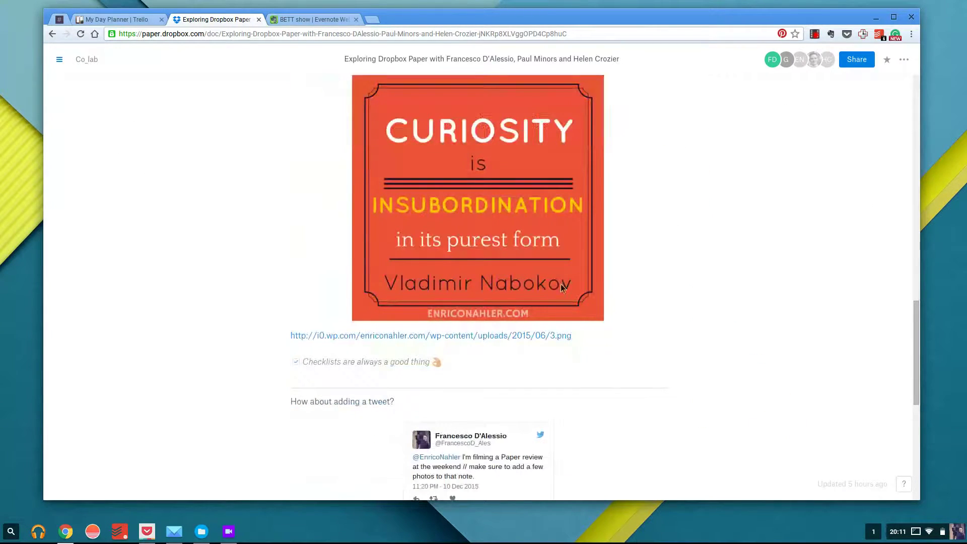
{"action": "scroll", "coordinate": [562, 287], "scroll_direction": "down", "scroll_amount": 3}
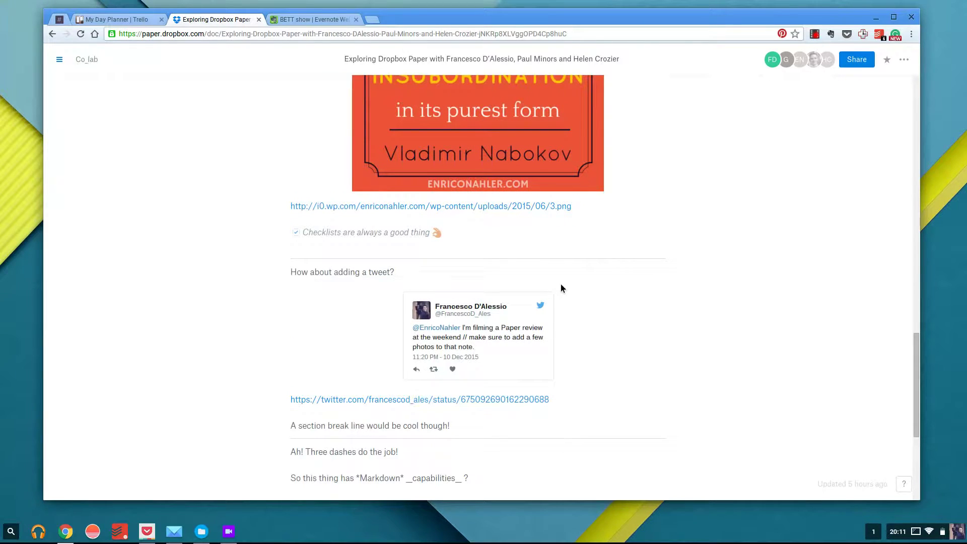
{"action": "scroll", "coordinate": [563, 287], "scroll_direction": "up", "scroll_amount": 1}
{"action": "scroll", "coordinate": [561, 285], "scroll_direction": "down", "scroll_amount": 3}
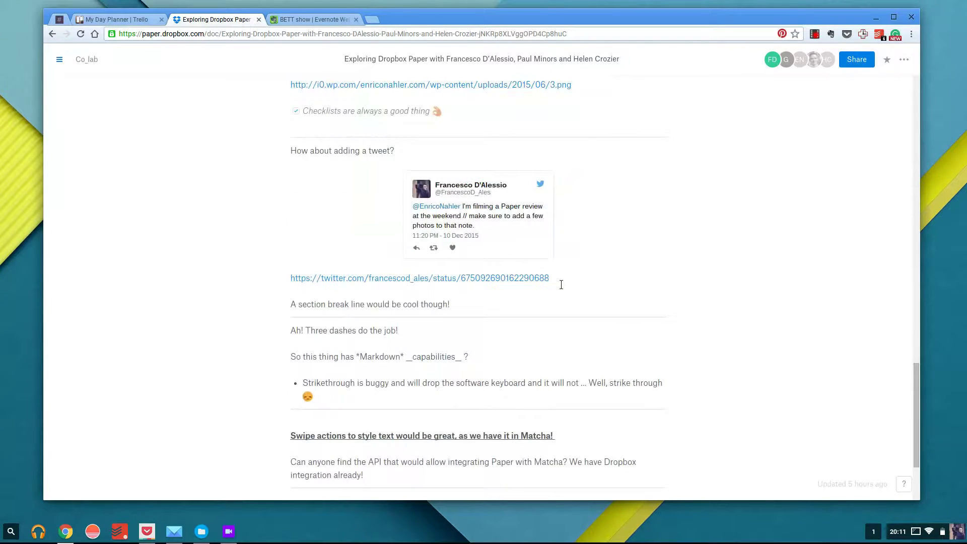
{"action": "scroll", "coordinate": [562, 285], "scroll_direction": "down", "scroll_amount": 3}
{"action": "scroll", "coordinate": [561, 285], "scroll_direction": "up", "scroll_amount": 1}
{"action": "left_click", "coordinate": [426, 65]}
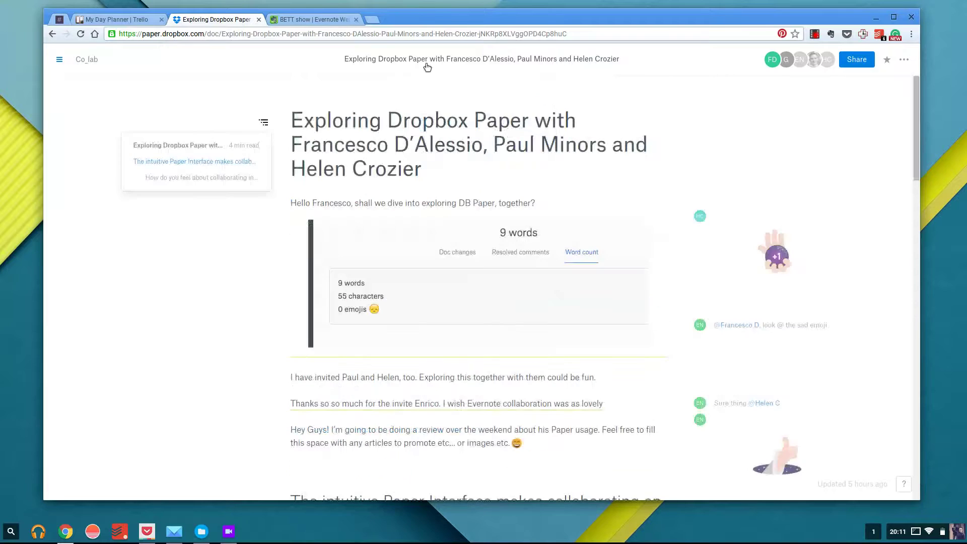
After a brief look at the Evernote tab, return to Paper's recent Docs list.
{"action": "left_click", "coordinate": [314, 21]}
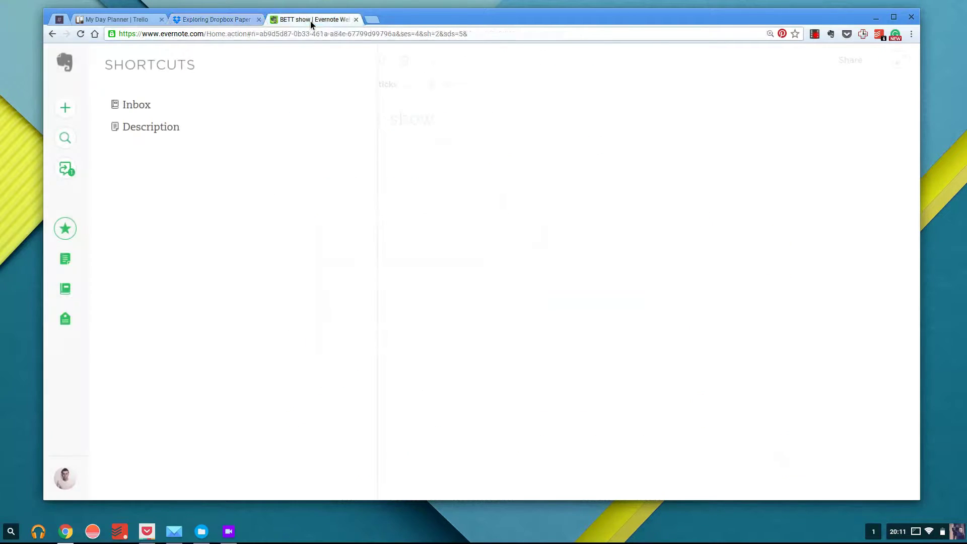
{"action": "left_click", "coordinate": [225, 20]}
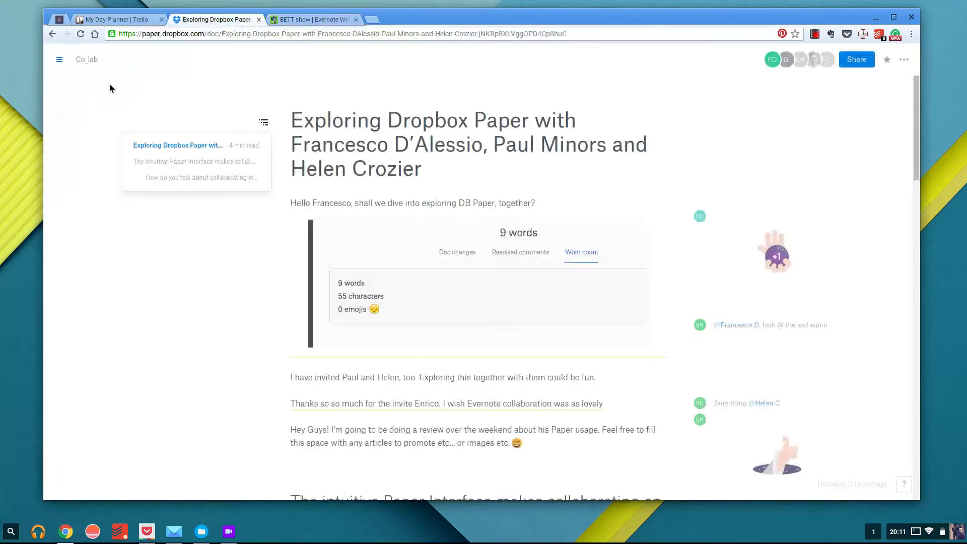
{"action": "left_click", "coordinate": [60, 61]}
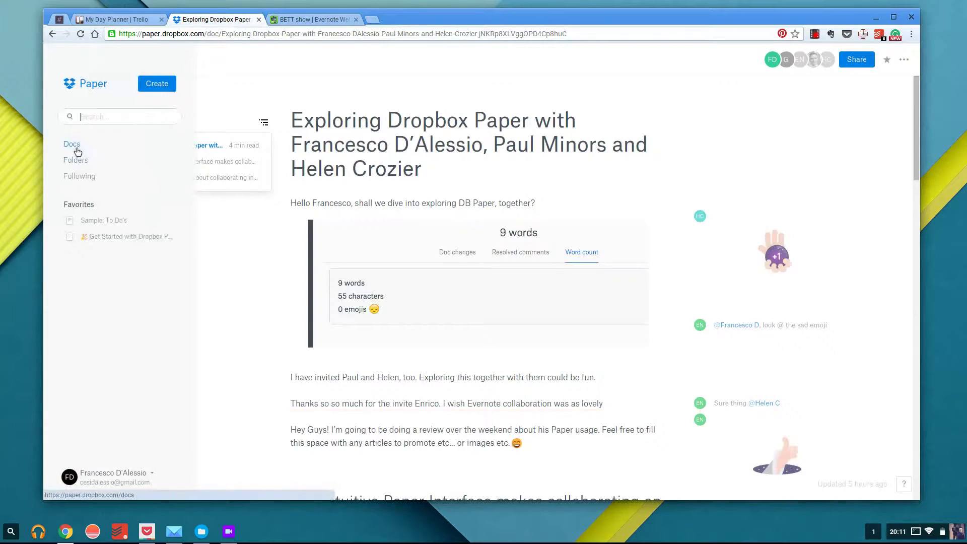
{"action": "left_click", "coordinate": [77, 152]}
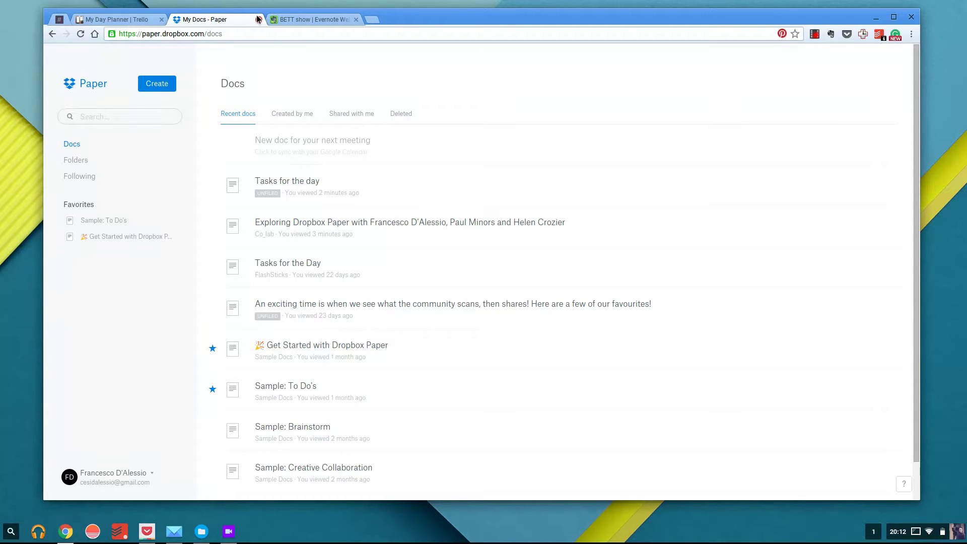
Open the Description note from Evernote's Shortcuts, then switch back to the Paper docs tab.
{"action": "left_click", "coordinate": [280, 21]}
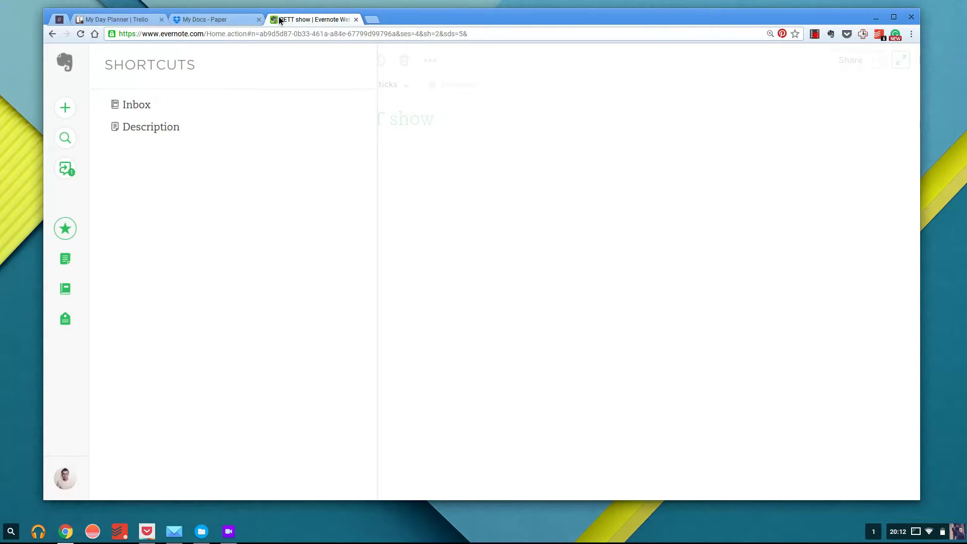
{"action": "left_click", "coordinate": [208, 137]}
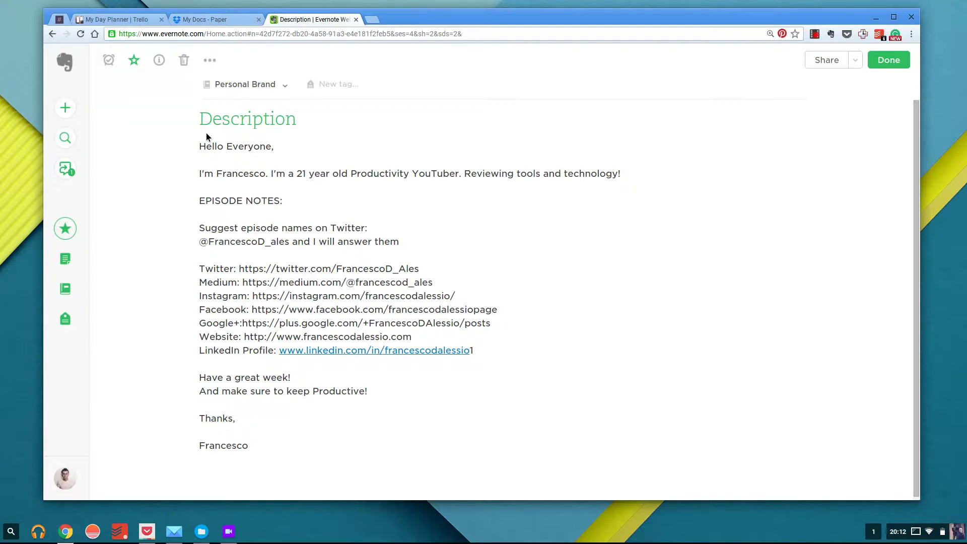
{"action": "key", "text": "ctrl+shift+Tab"}
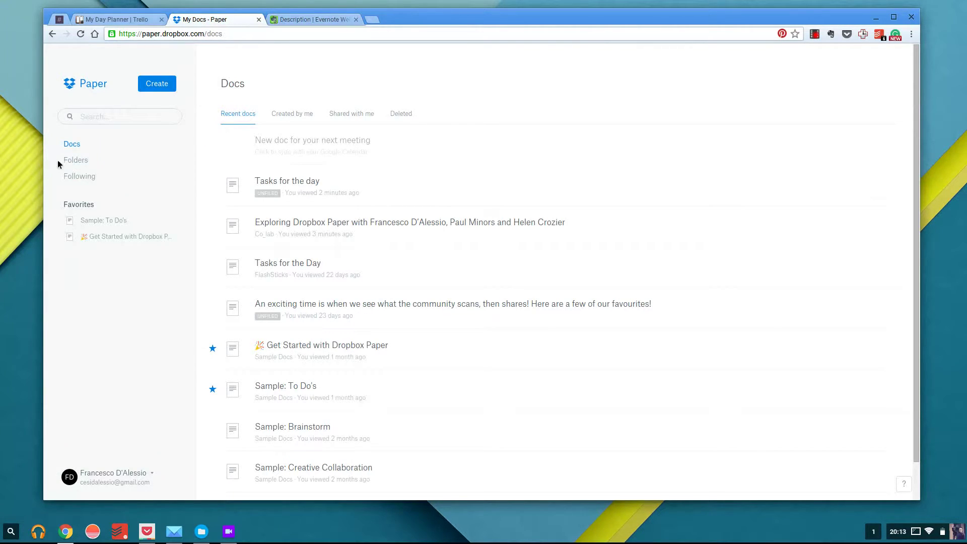
Check the followed-docs updates, then return to the recent Docs list topped by 'Tasks for the day'.
{"action": "left_click", "coordinate": [79, 177]}
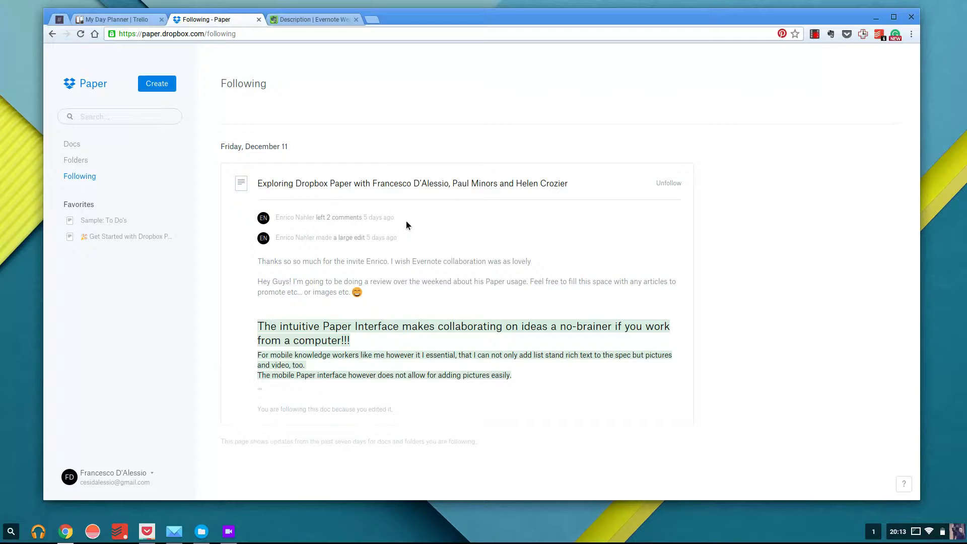
{"action": "key", "text": "ctrl+Tab"}
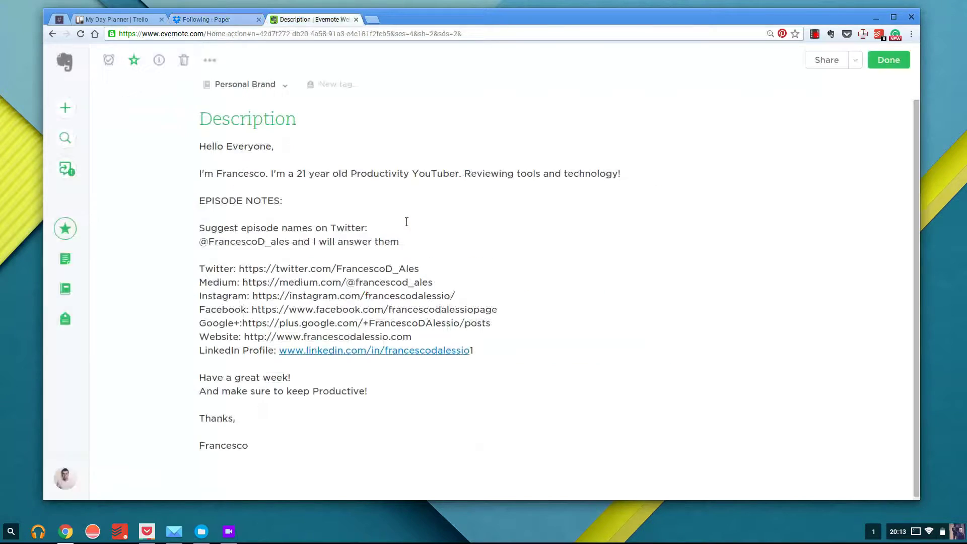
{"action": "left_click", "coordinate": [217, 20]}
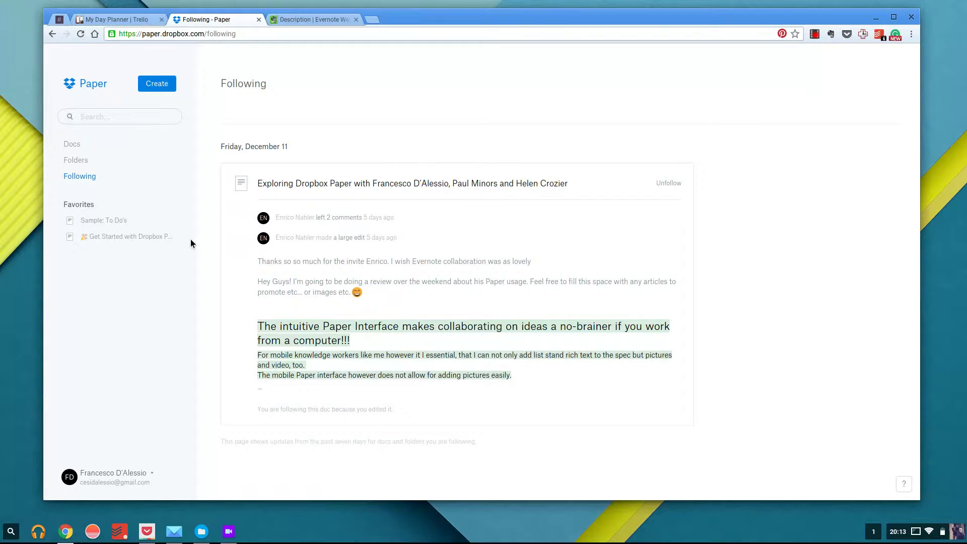
{"action": "left_click", "coordinate": [82, 148]}
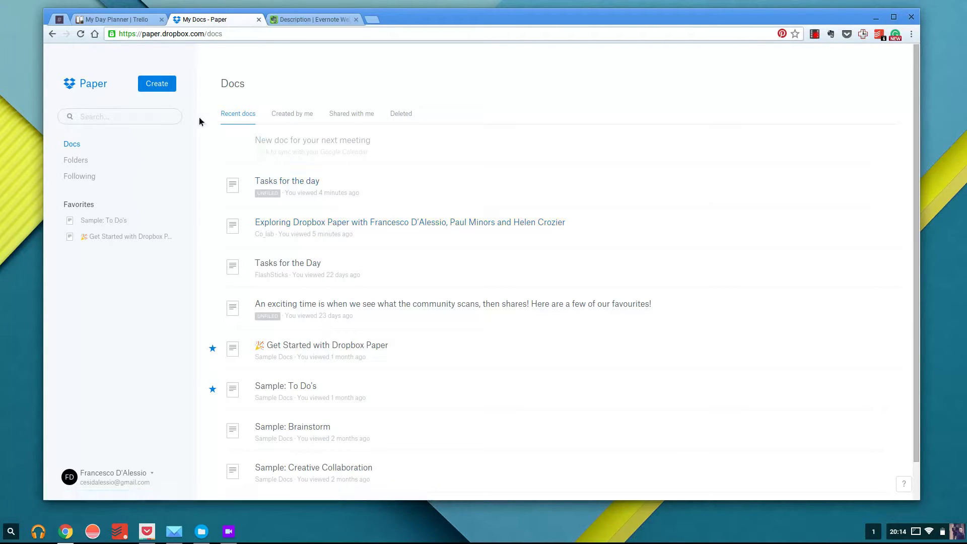
Open 'Tasks for the day' and make 'Meeting Notes:' bold.
{"action": "left_click", "coordinate": [298, 182]}
{"action": "left_click", "coordinate": [306, 20]}
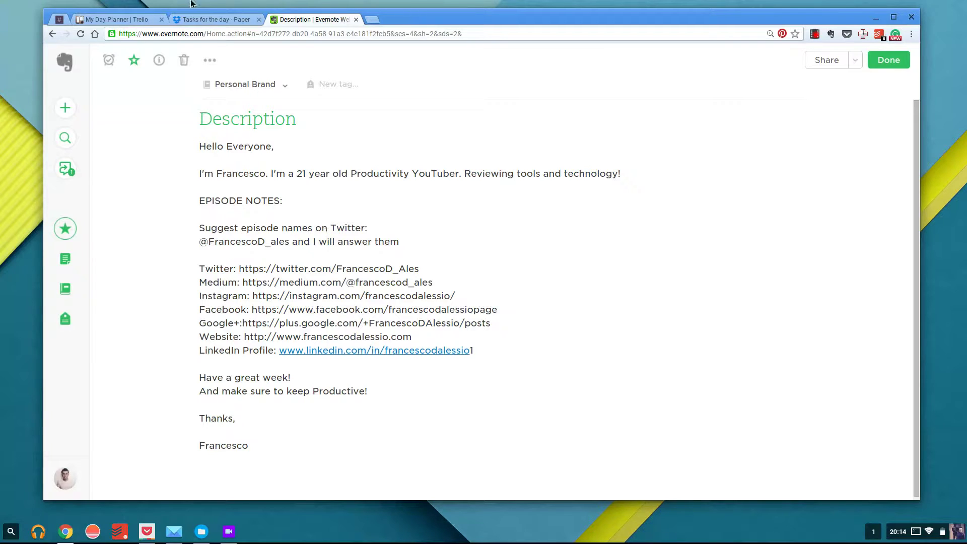
{"action": "left_click", "coordinate": [203, 22]}
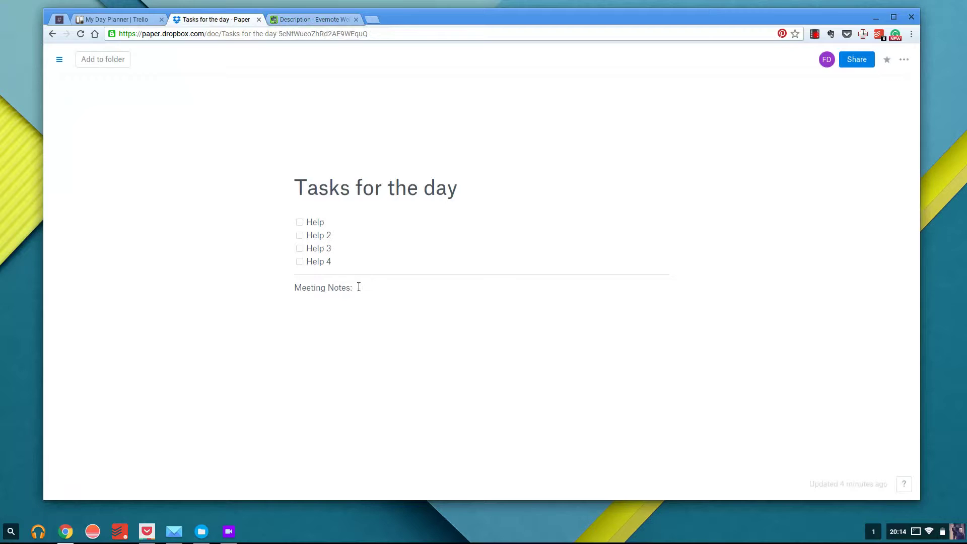
{"action": "left_click_drag", "start_coordinate": [357, 281], "coordinate": [294, 280]}
{"action": "key", "text": "ctrl+b"}
Add the lines 'Hello' and 'Hello 2' below Meeting Notes, then try the insert menu.
{"action": "left_click", "coordinate": [422, 367]}
{"action": "type", "text": "Hello"}
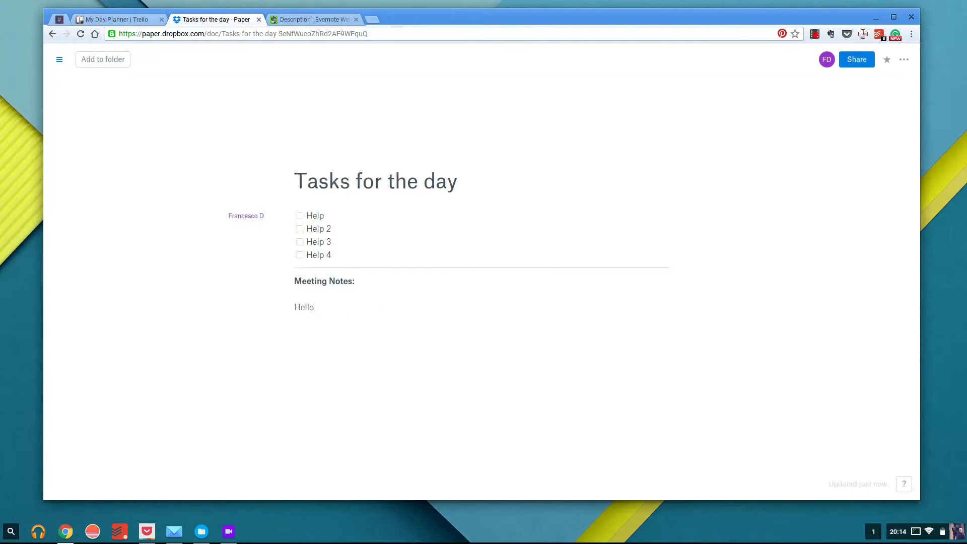
{"action": "key", "text": "Return"}
{"action": "type", "text": "Hello 2"}
{"action": "key", "text": "Return"}
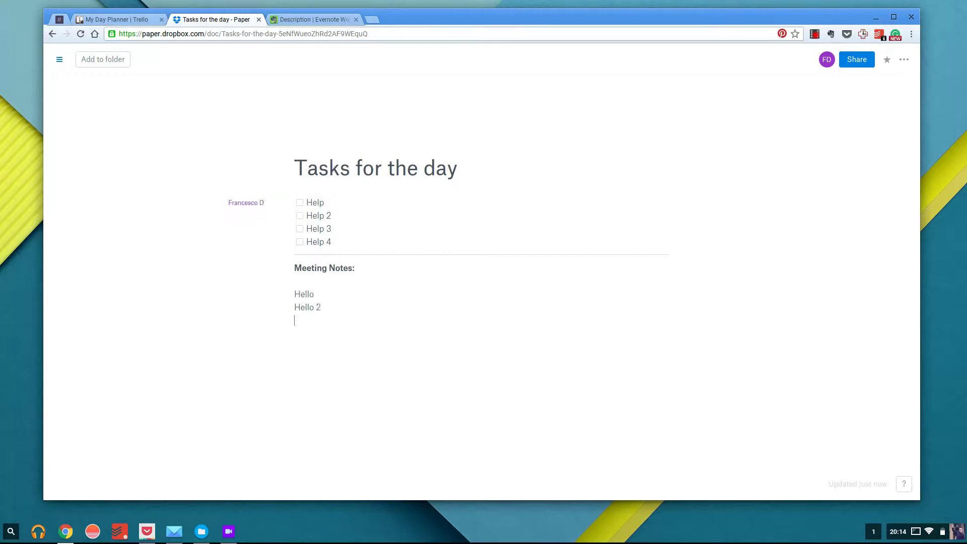
{"action": "left_click", "coordinate": [283, 320]}
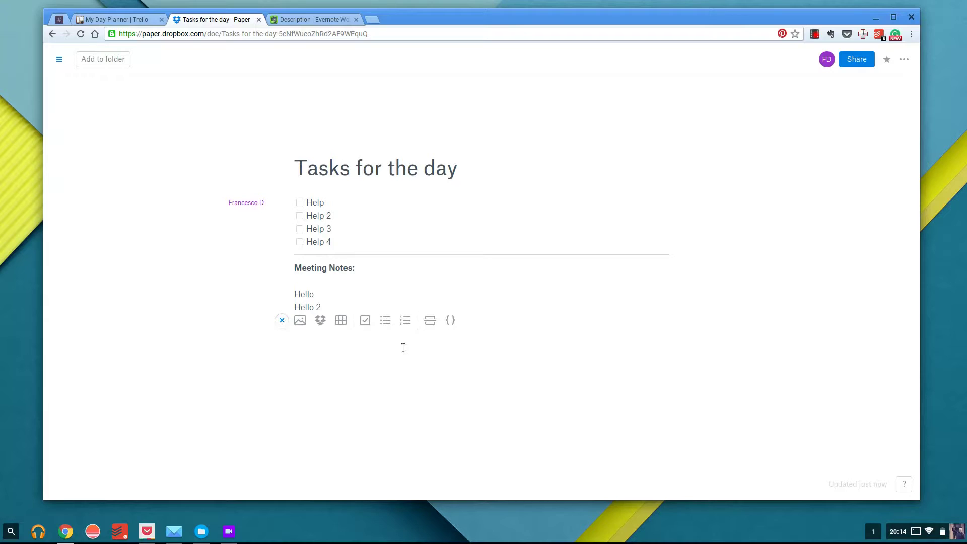
{"action": "left_click", "coordinate": [283, 321]}
Insert a blank line after the Description note's introduction sentence.
{"action": "left_click", "coordinate": [328, 19]}
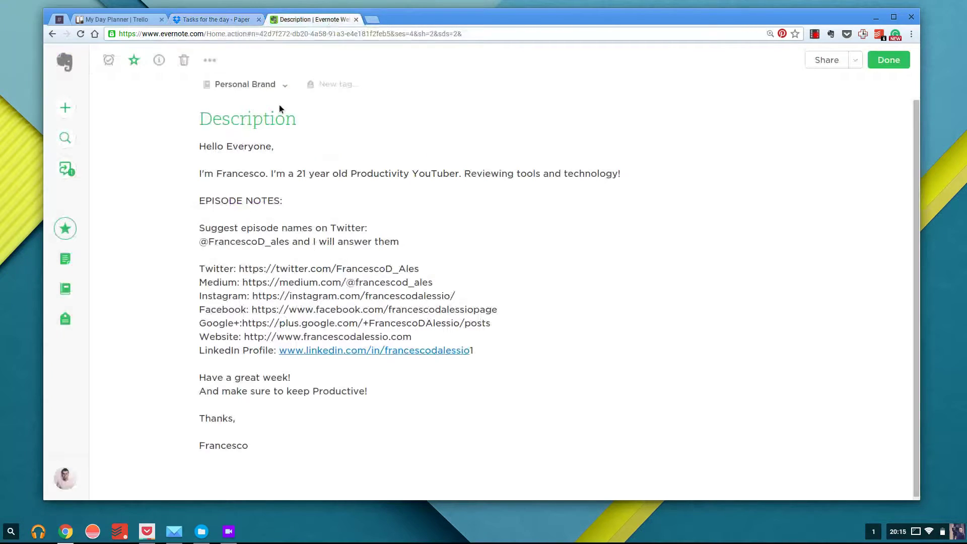
{"action": "left_click", "coordinate": [339, 171]}
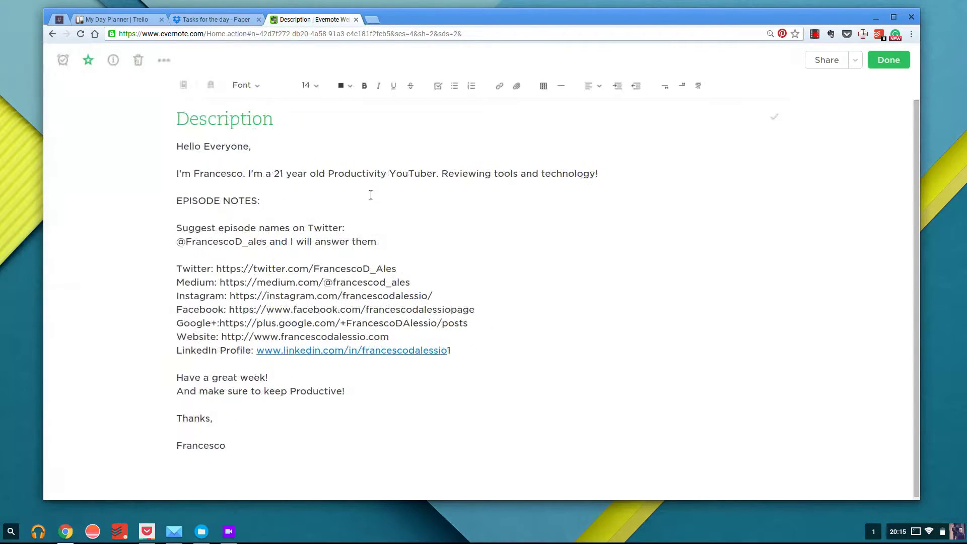
{"action": "left_click", "coordinate": [607, 183]}
{"action": "left_click", "coordinate": [600, 173]}
{"action": "key", "text": "Return"}
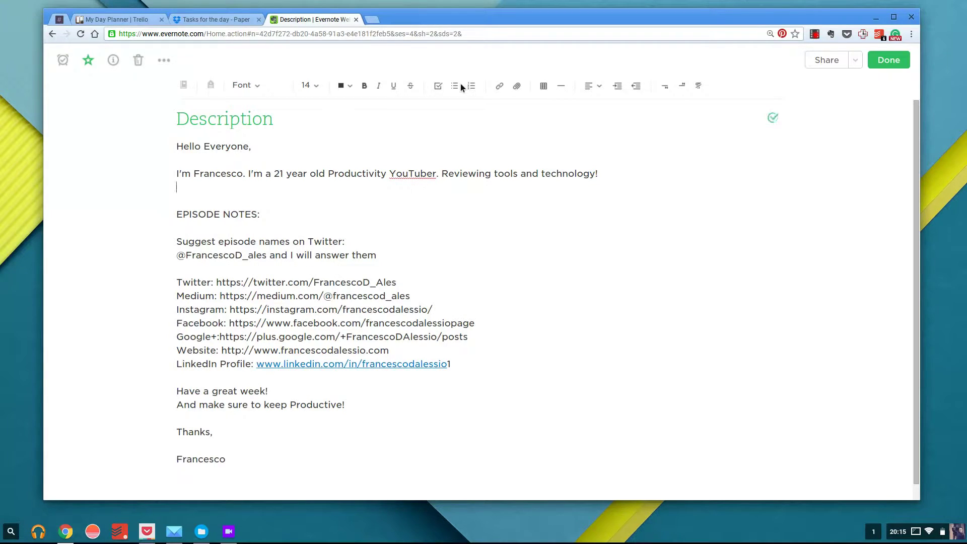
Try the link popup and Attach files dialog, then cancel without attaching anything.
{"action": "left_click", "coordinate": [500, 87]}
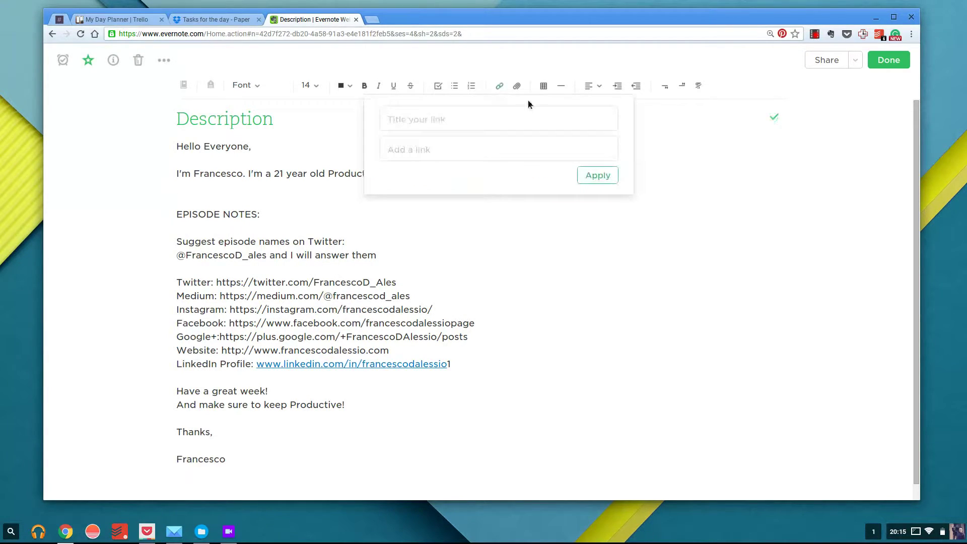
{"action": "left_click", "coordinate": [517, 86]}
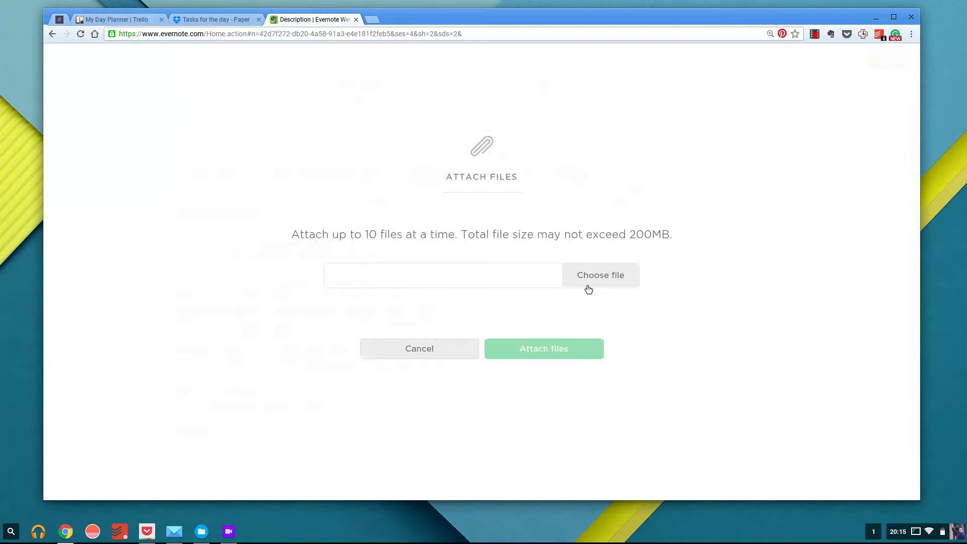
{"action": "left_click", "coordinate": [458, 348]}
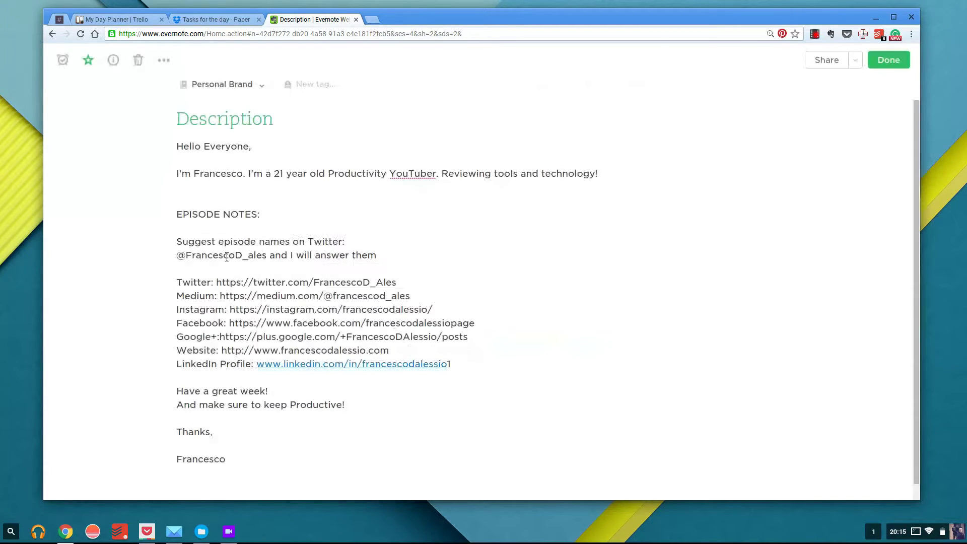
{"action": "scroll", "coordinate": [261, 289], "scroll_direction": "down", "scroll_amount": 1}
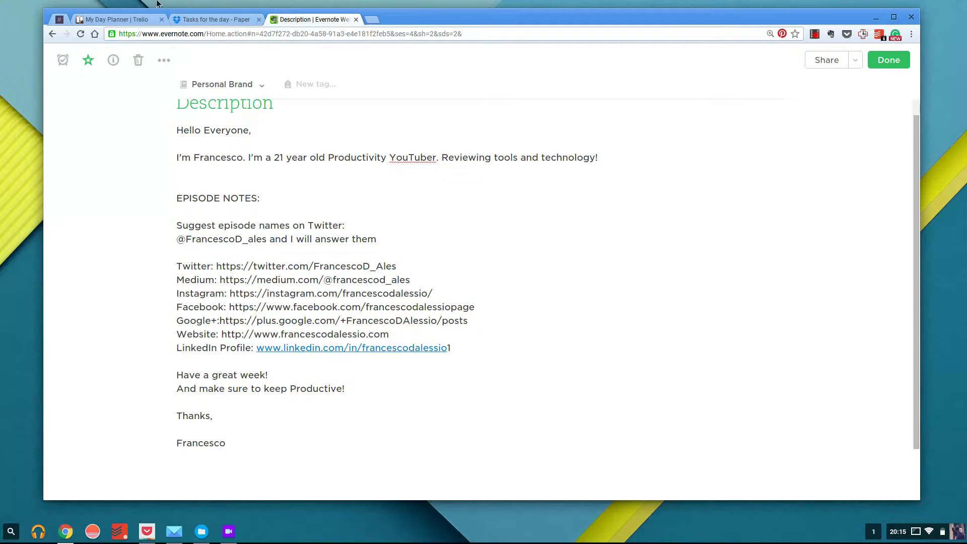
{"action": "left_click", "coordinate": [186, 20]}
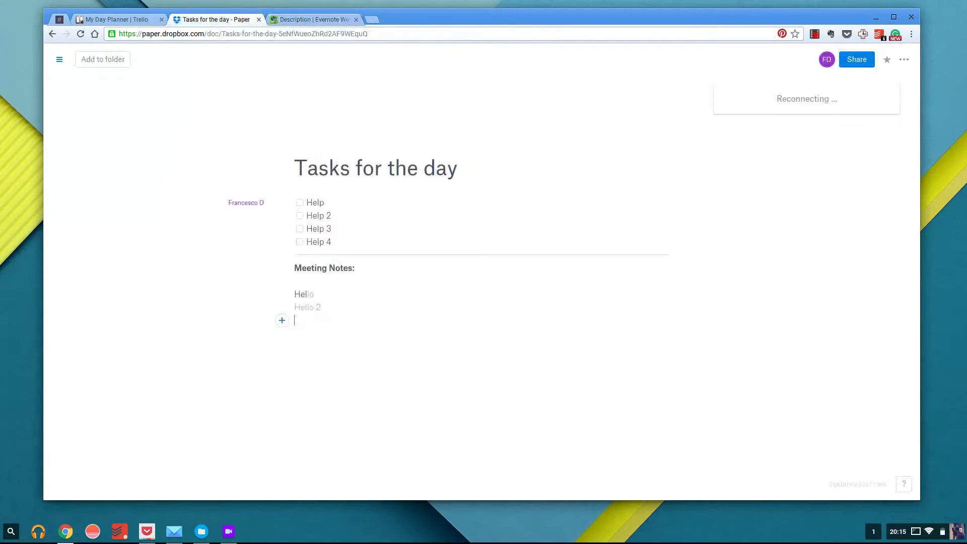
{"action": "type", "text": "www.twitter.com"}
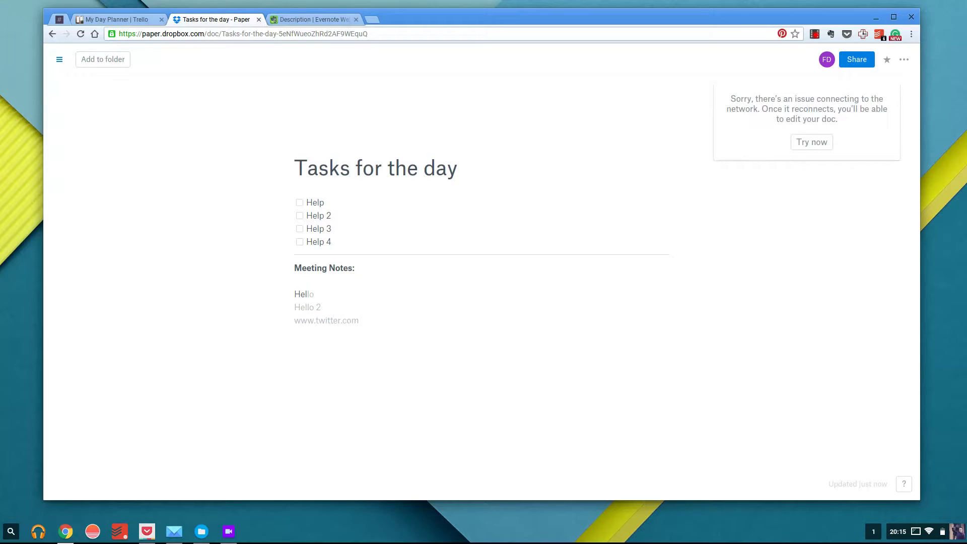
{"action": "key", "text": "Return"}
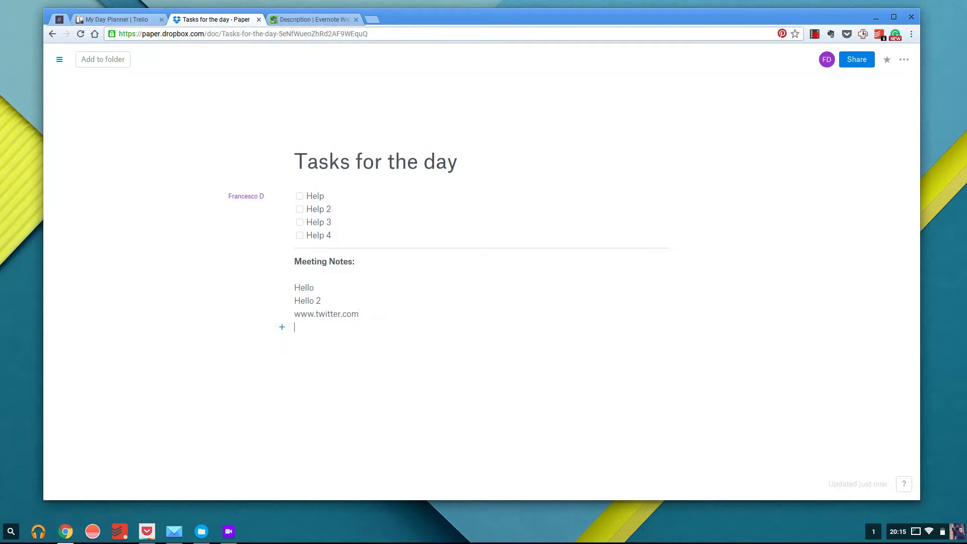
{"action": "key", "text": "BackSpace"}
{"action": "left_click", "coordinate": [295, 314]}
{"action": "type", "text": "http://"}
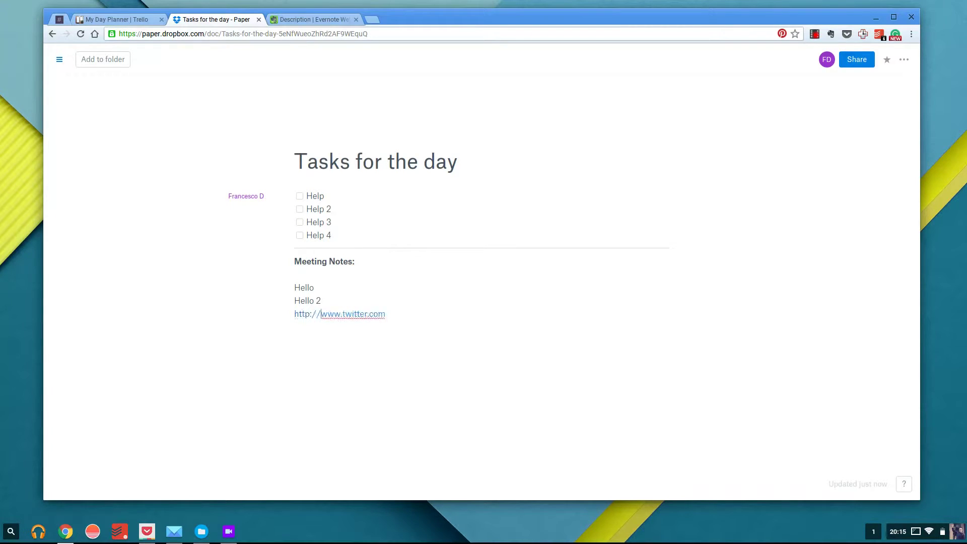
{"action": "left_click", "coordinate": [386, 314]}
{"action": "key", "text": "Return"}
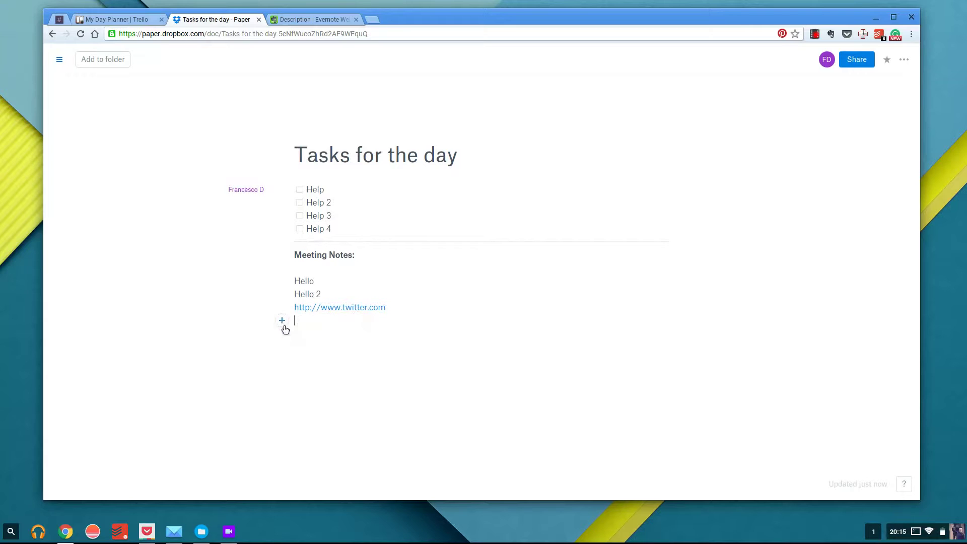
Insert the coffee-table welcome banner below the Twitter link, try float-right, then set it to full width.
{"action": "left_click", "coordinate": [283, 324]}
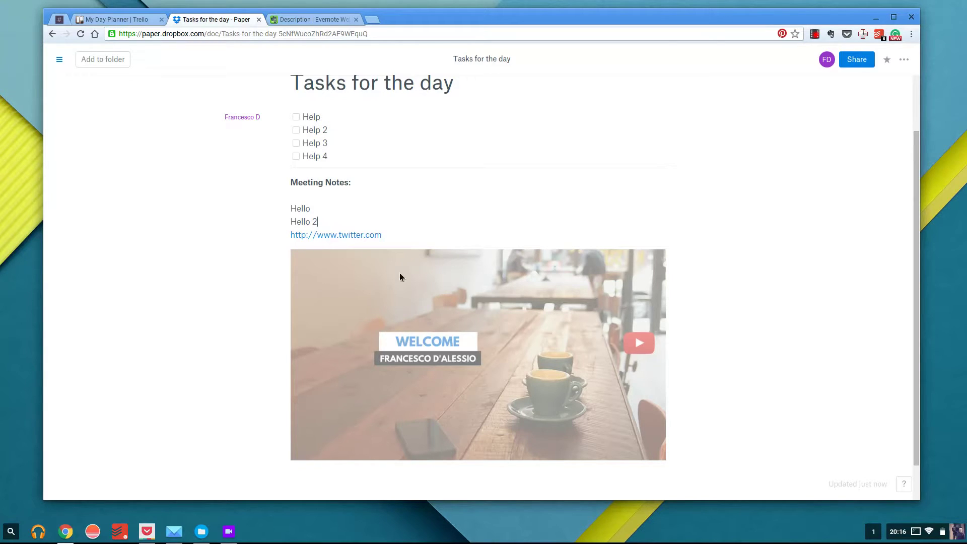
{"action": "left_click", "coordinate": [400, 273]}
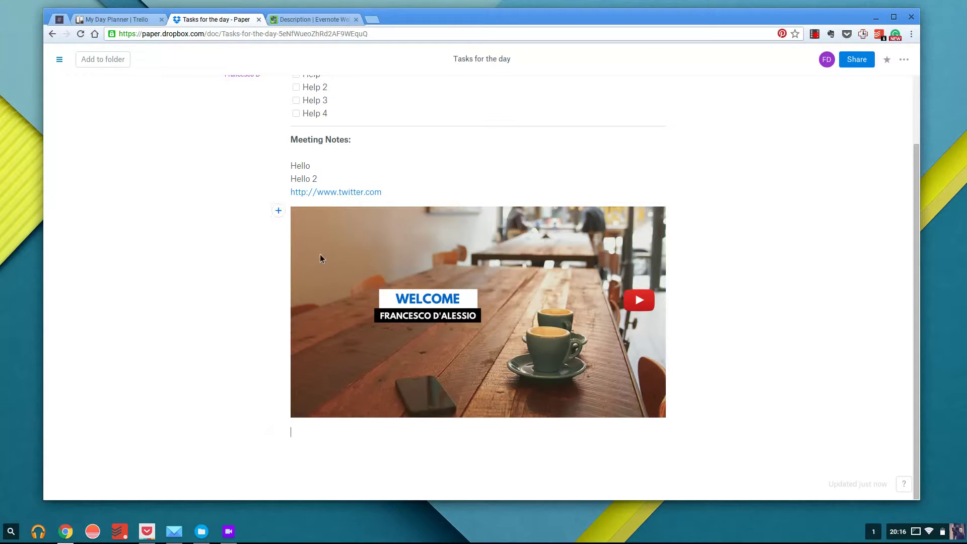
{"action": "left_click", "coordinate": [524, 237]}
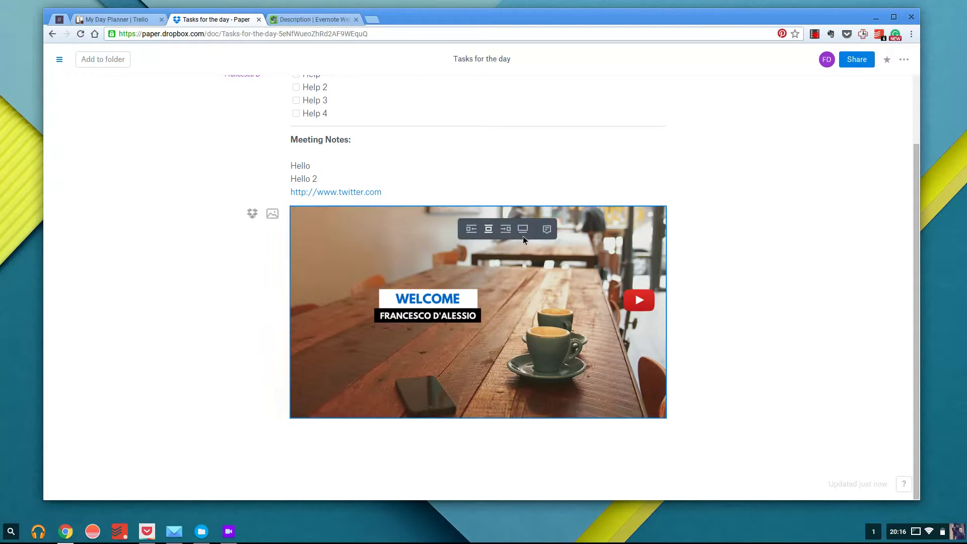
{"action": "left_click", "coordinate": [506, 228]}
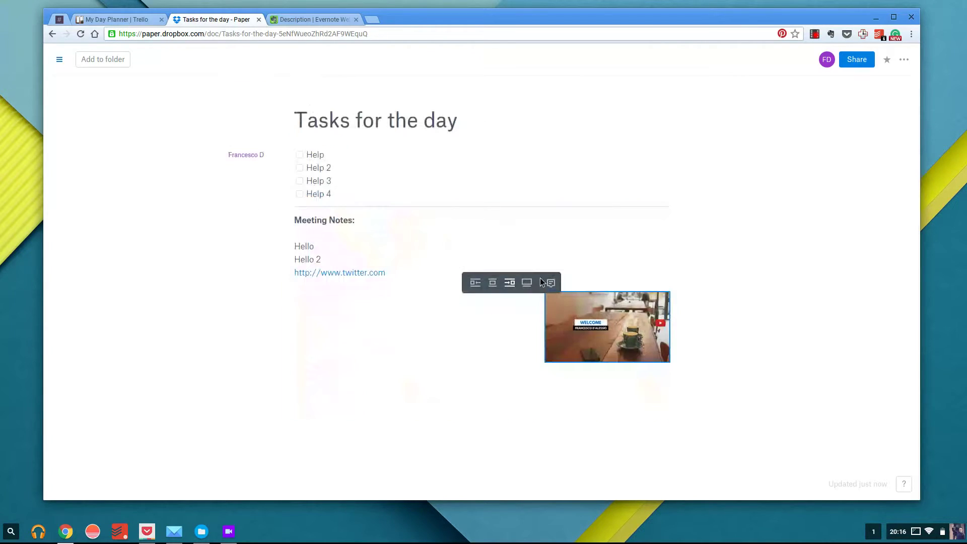
{"action": "left_click", "coordinate": [527, 283]}
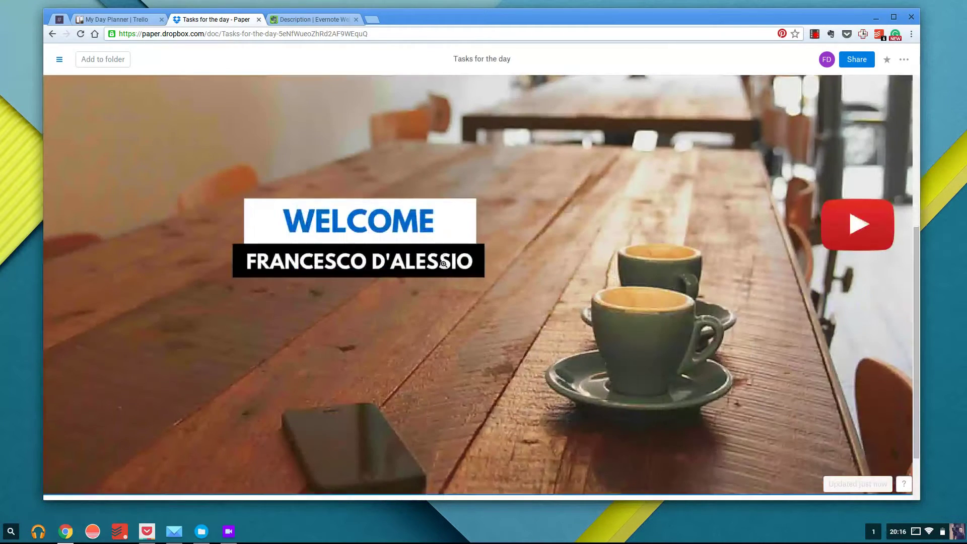
{"action": "scroll", "coordinate": [410, 266], "scroll_direction": "down", "scroll_amount": 1}
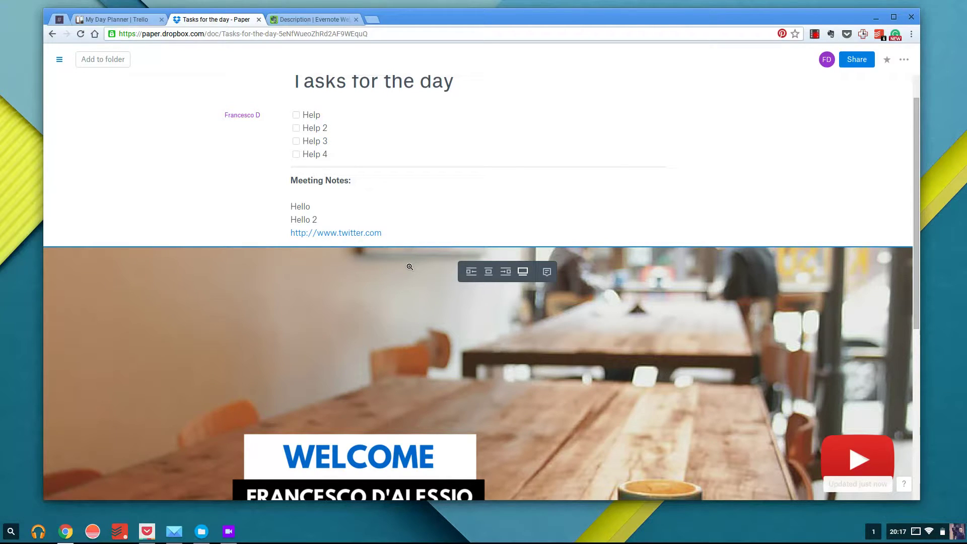
{"action": "scroll", "coordinate": [410, 267], "scroll_direction": "down", "scroll_amount": 6}
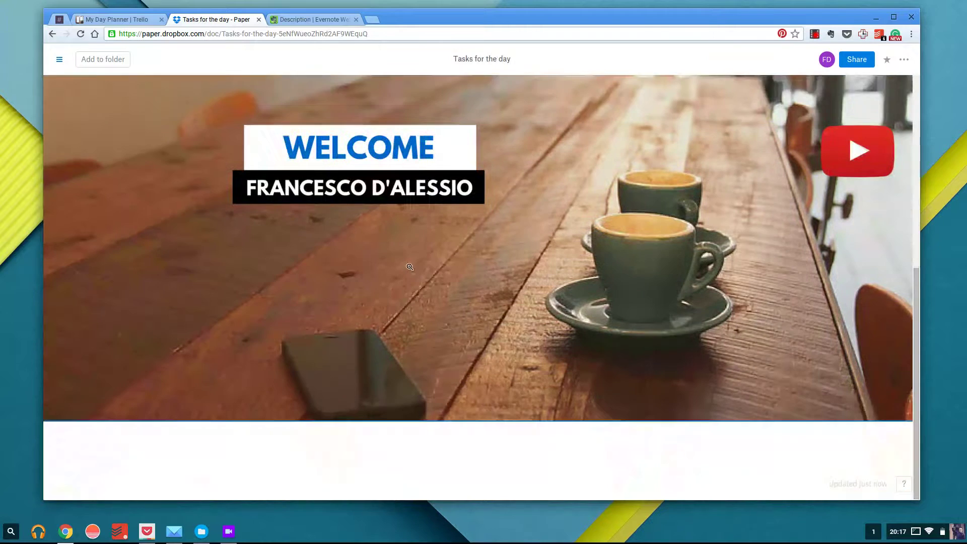
{"action": "scroll", "coordinate": [410, 266], "scroll_direction": "up", "scroll_amount": 6}
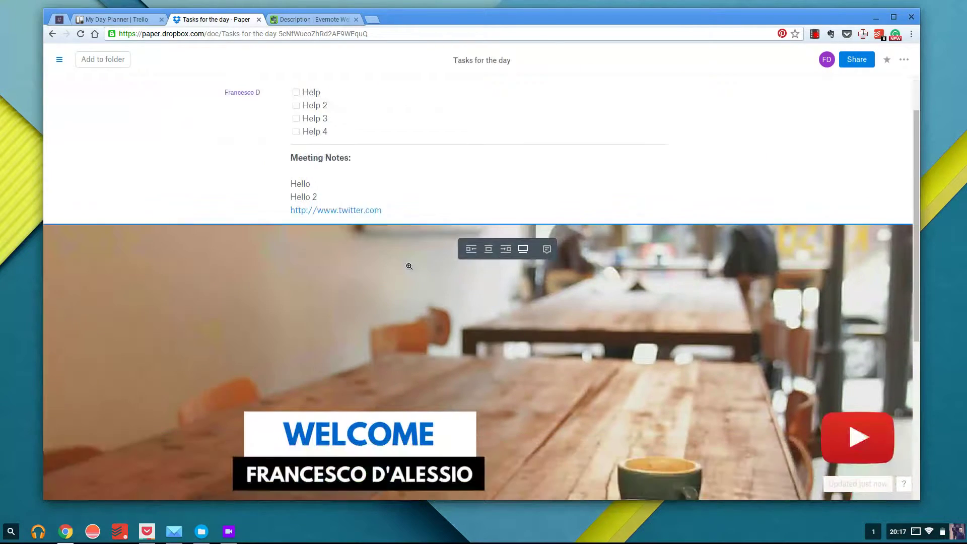
{"action": "scroll", "coordinate": [409, 266], "scroll_direction": "down", "scroll_amount": 3}
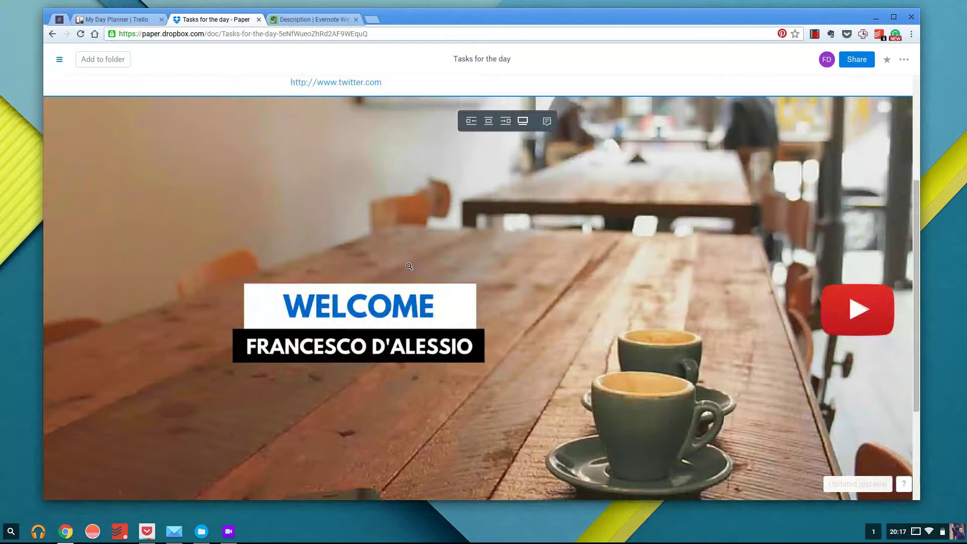
{"action": "scroll", "coordinate": [409, 266], "scroll_direction": "up", "scroll_amount": 4}
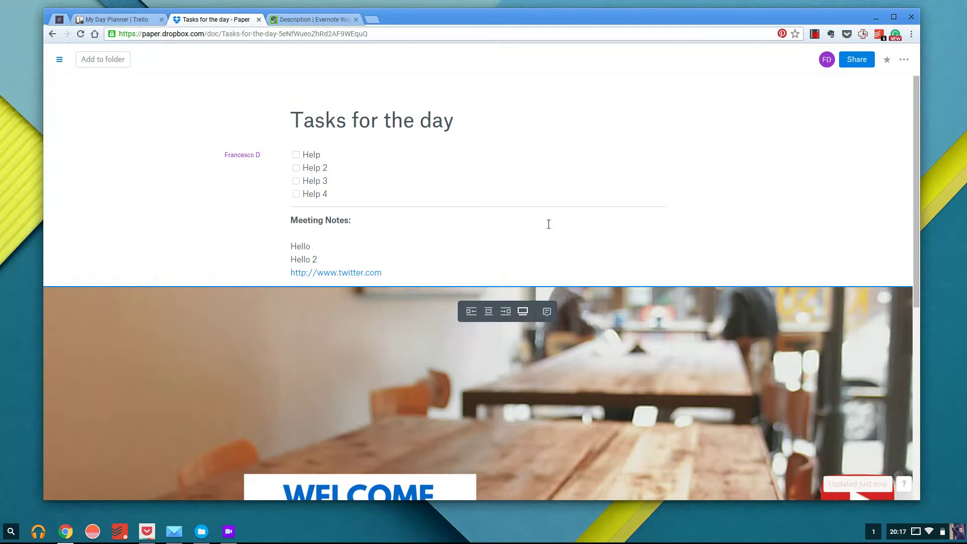
{"action": "scroll", "coordinate": [549, 225], "scroll_direction": "down", "scroll_amount": 1}
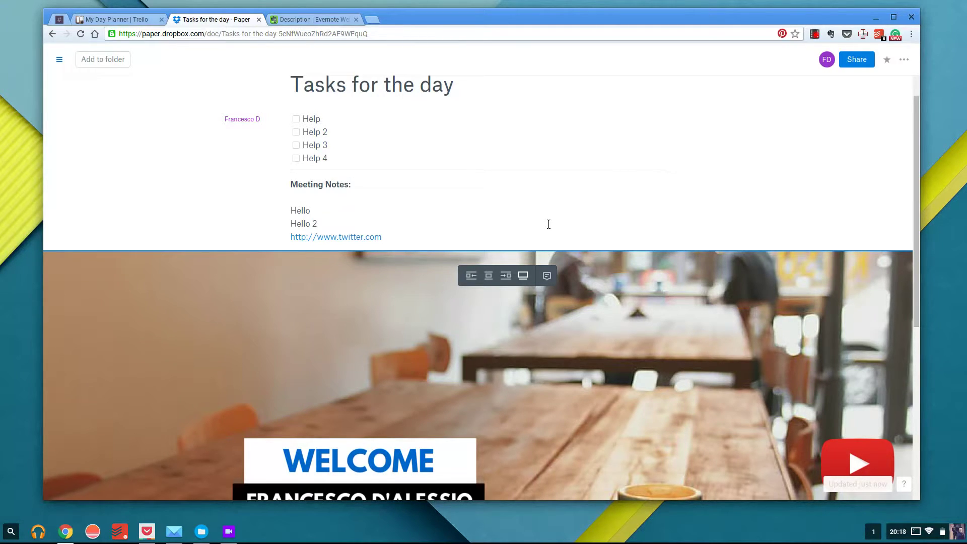
{"action": "scroll", "coordinate": [548, 224], "scroll_direction": "down", "scroll_amount": 5}
Scroll up through Evernote's Description note to show its intro.
{"action": "scroll", "coordinate": [549, 225], "scroll_direction": "up", "scroll_amount": 6}
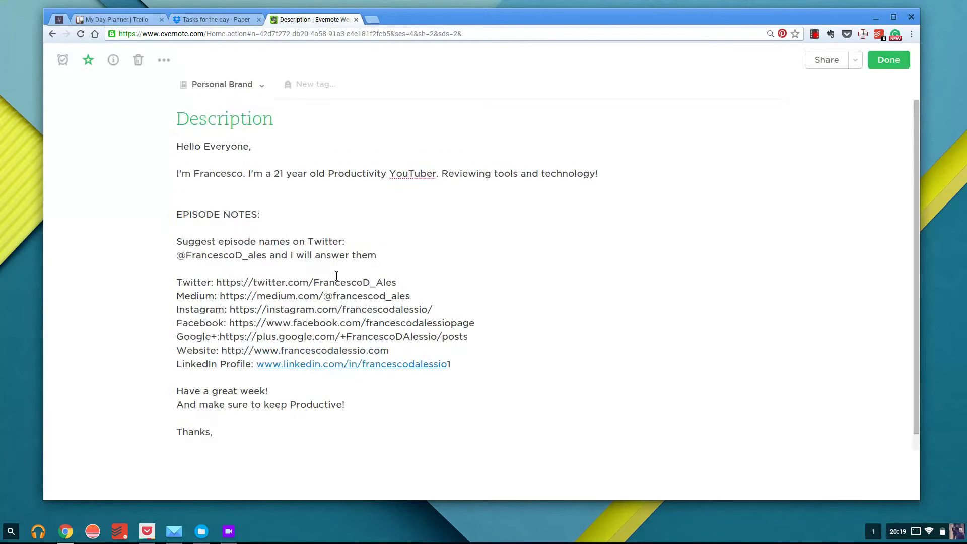
Return to the 'Tasks for the day - Paper' browser tab from Evernote.
{"action": "left_click", "coordinate": [226, 18]}
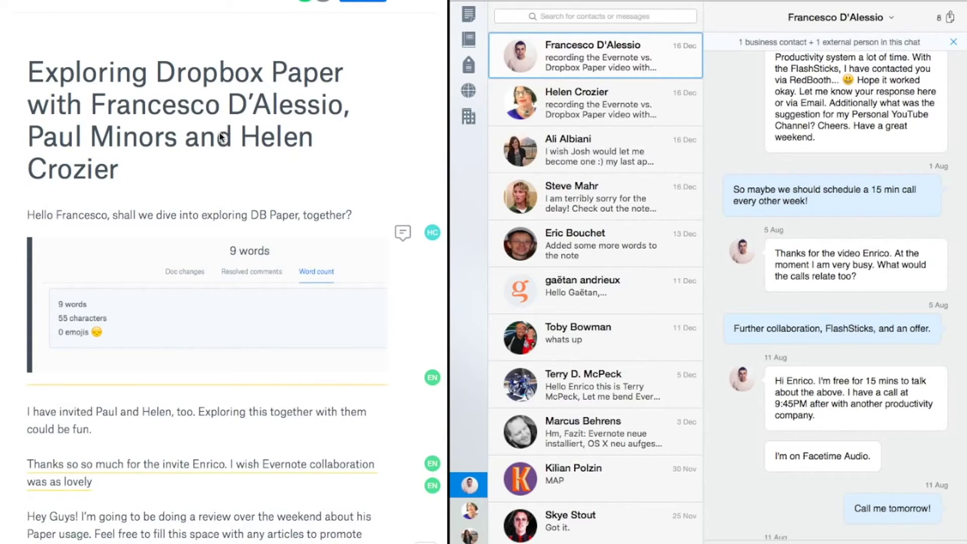
Scroll down the Exploring Dropbox Paper doc and open the margin insert options.
{"action": "scroll", "coordinate": [254, 181], "scroll_direction": "down", "scroll_amount": 2}
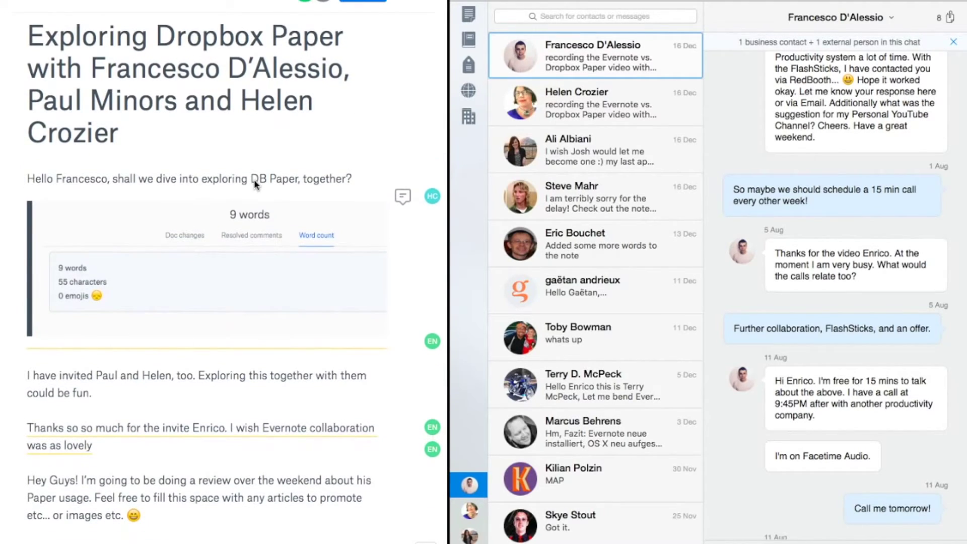
{"action": "scroll", "coordinate": [254, 181], "scroll_direction": "down", "scroll_amount": 5}
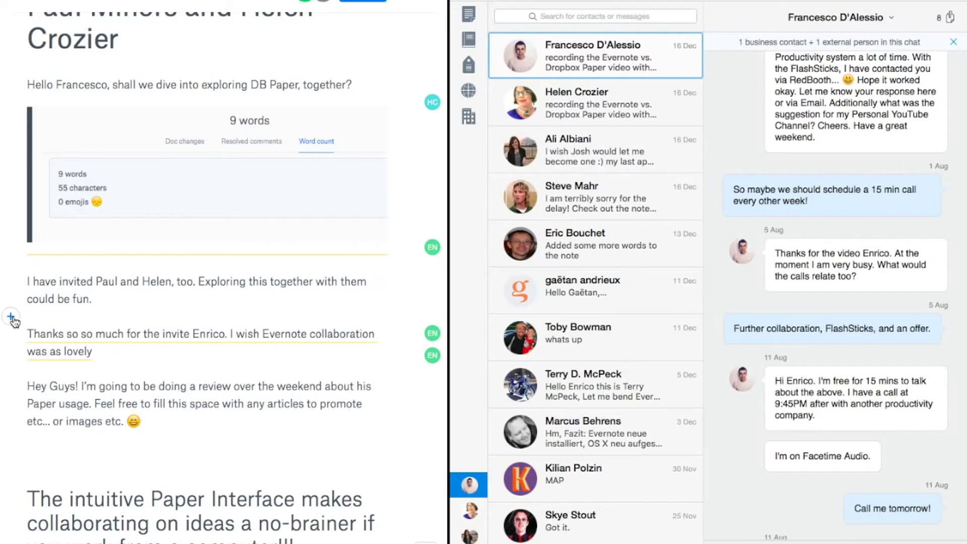
{"action": "left_click", "coordinate": [12, 319]}
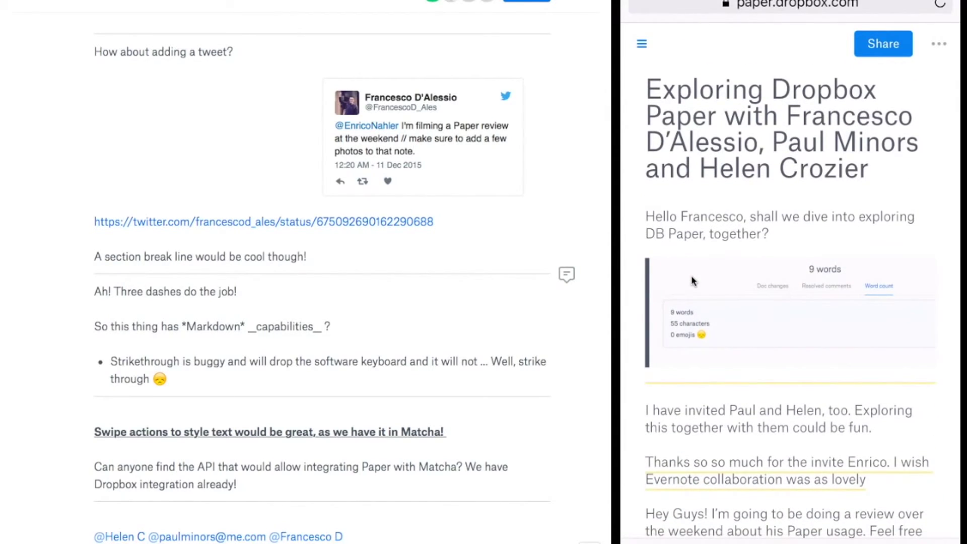
Scroll the desktop view of the doc back to the top beside the mirrored phone.
{"action": "mouse_move", "coordinate": [660, 257]}
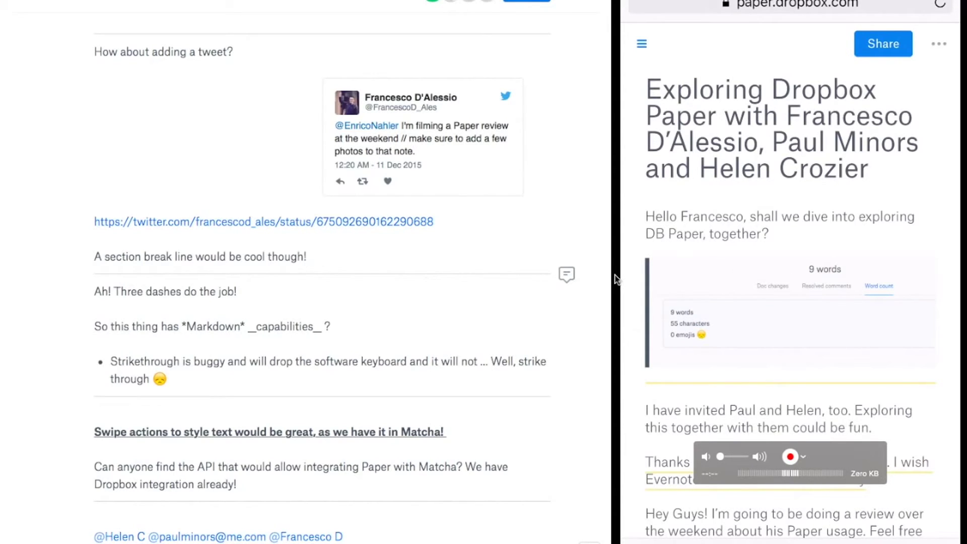
{"action": "scroll", "coordinate": [524, 247], "scroll_direction": "up", "scroll_amount": 6}
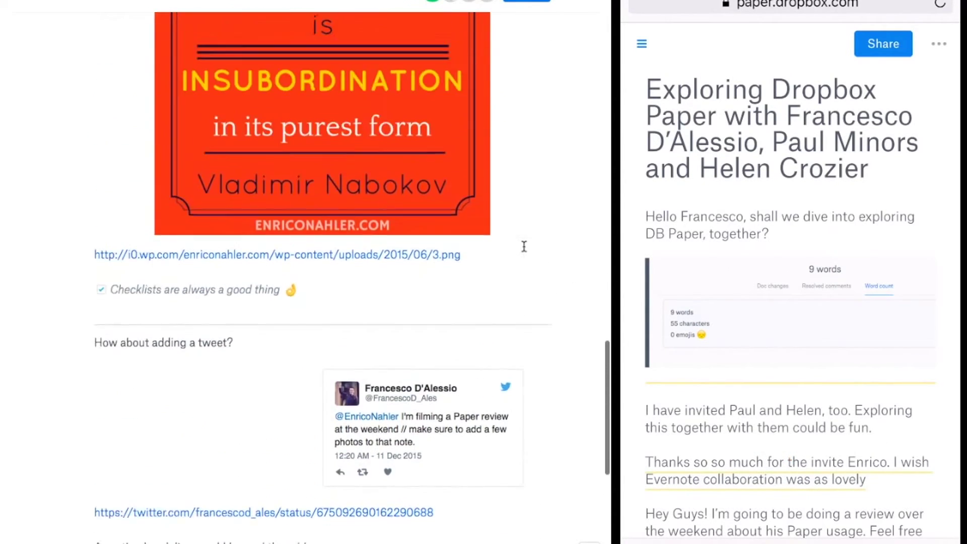
{"action": "scroll", "coordinate": [524, 247], "scroll_direction": "up", "scroll_amount": 20}
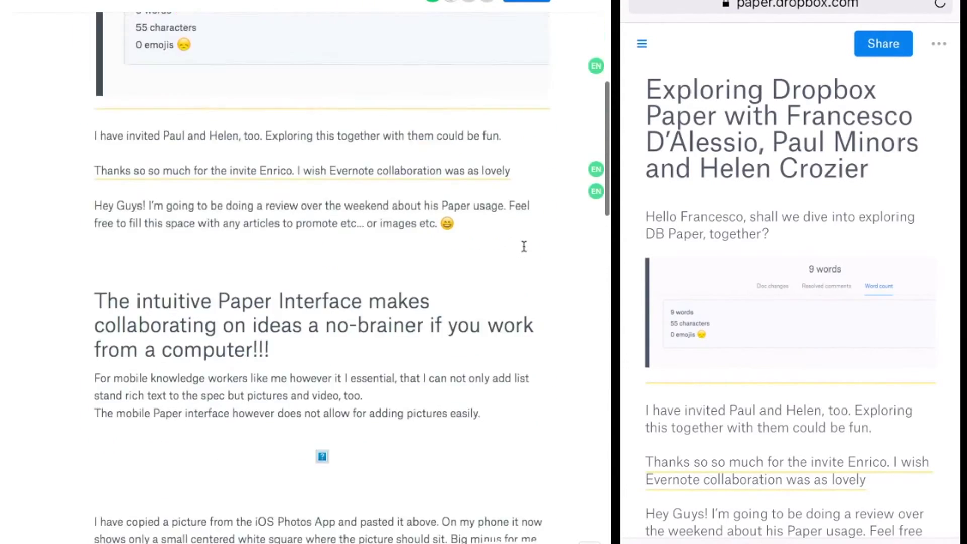
{"action": "scroll", "coordinate": [524, 247], "scroll_direction": "up", "scroll_amount": 4}
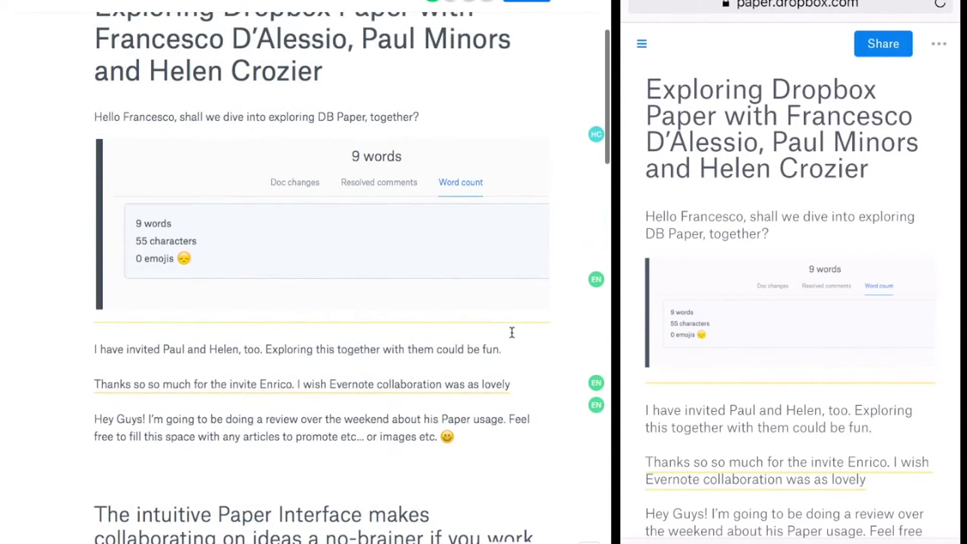
Select the word-count block near the top of the Paper doc and scroll through the document.
{"action": "scroll", "coordinate": [512, 333], "scroll_direction": "up", "scroll_amount": 1}
{"action": "left_click", "coordinate": [503, 319]}
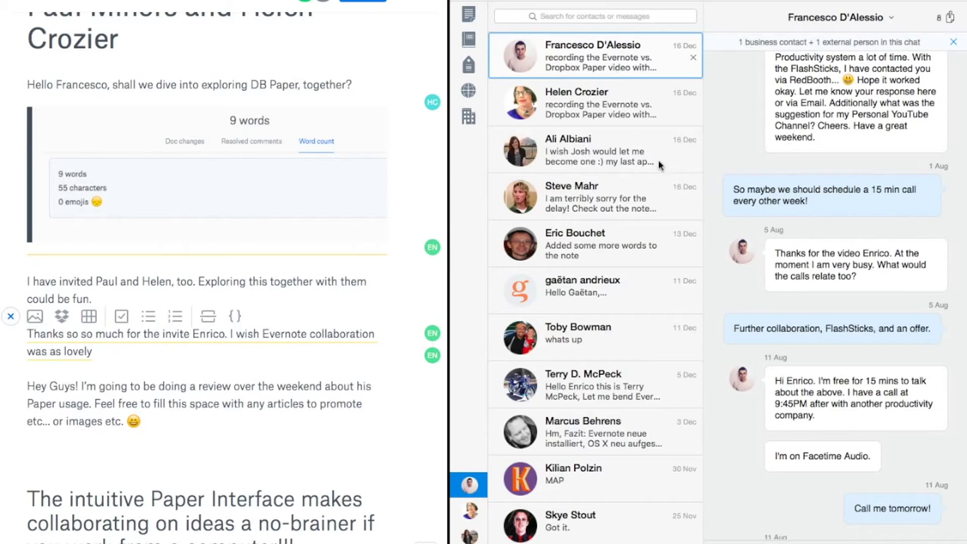
{"action": "scroll", "coordinate": [742, 480], "scroll_direction": "down", "scroll_amount": 10}
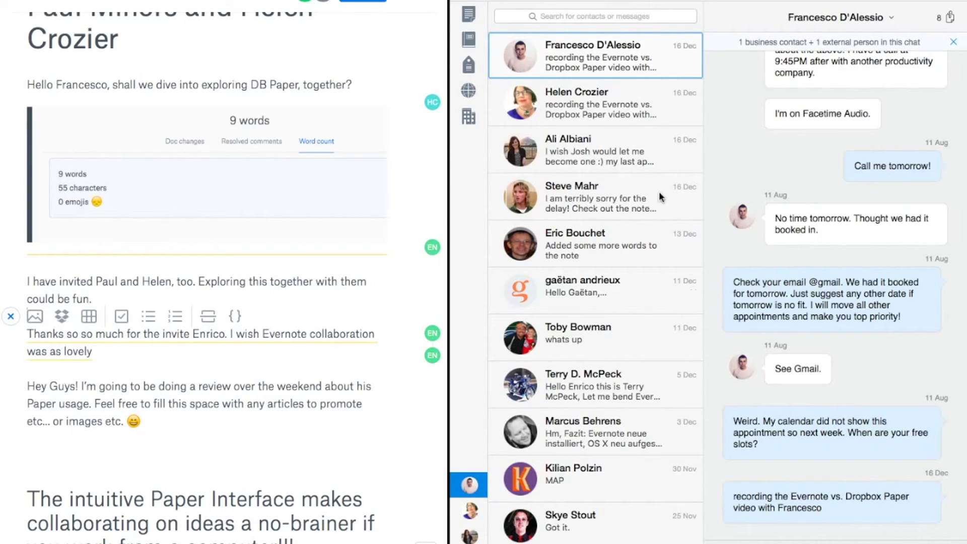
{"action": "scroll", "coordinate": [653, 187], "scroll_direction": "up", "scroll_amount": 1}
Jump to Evernote's notes list with Super+Alt+1, then reopen the Evernote vs. Dropbox Paper work chat.
{"action": "key", "text": "super+alt+1"}
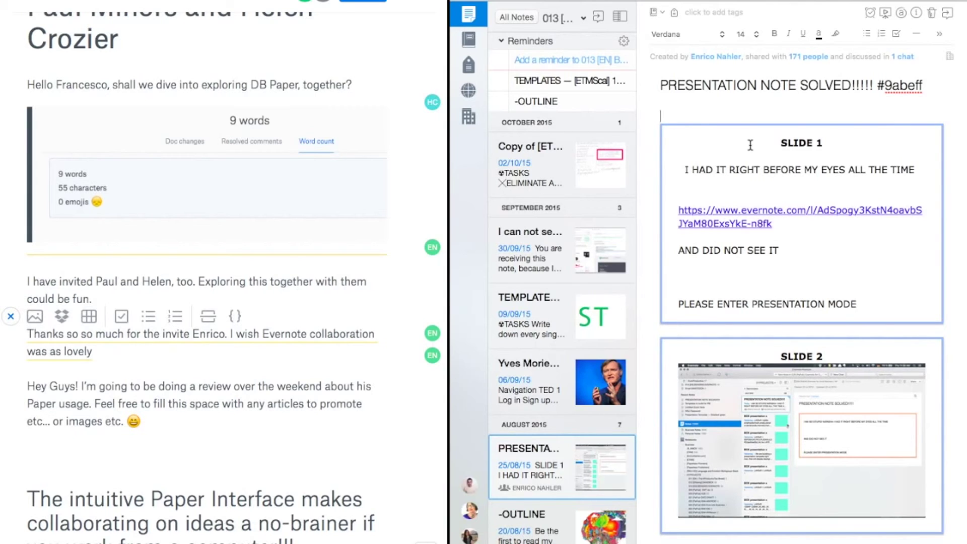
{"action": "scroll", "coordinate": [736, 145], "scroll_direction": "down", "scroll_amount": 3}
{"action": "scroll", "coordinate": [736, 145], "scroll_direction": "up", "scroll_amount": 3}
{"action": "left_click", "coordinate": [469, 485]}
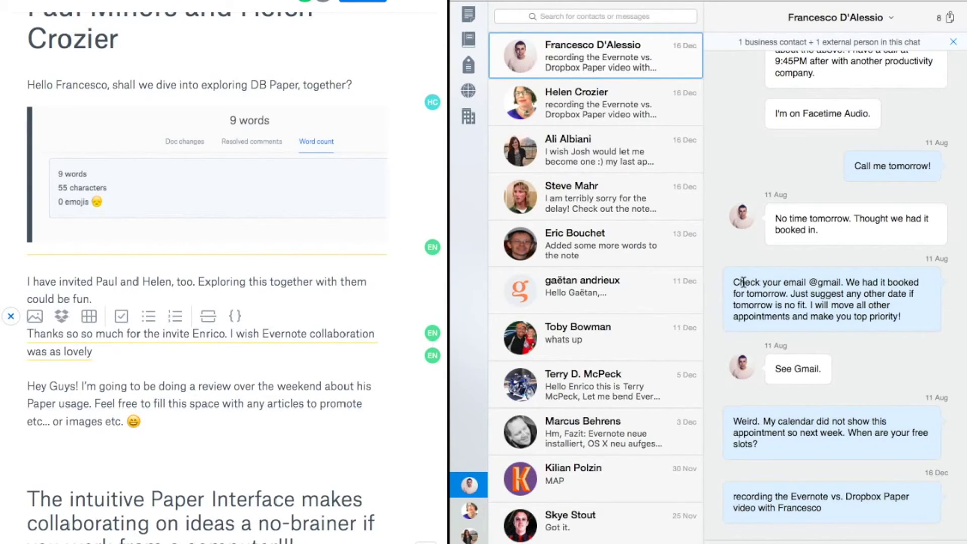
Scroll down through the Evernote work chat beside the Exploring Dropbox Paper doc.
{"action": "scroll", "coordinate": [852, 453], "scroll_direction": "down", "scroll_amount": 2}
Widen the Paper doc briefly, then drag the split divider back left to widen the Evernote chat.
{"action": "left_click_drag", "start_coordinate": [458, 390], "coordinate": [525, 388]}
{"action": "scroll", "coordinate": [425, 361], "scroll_direction": "up", "scroll_amount": 3}
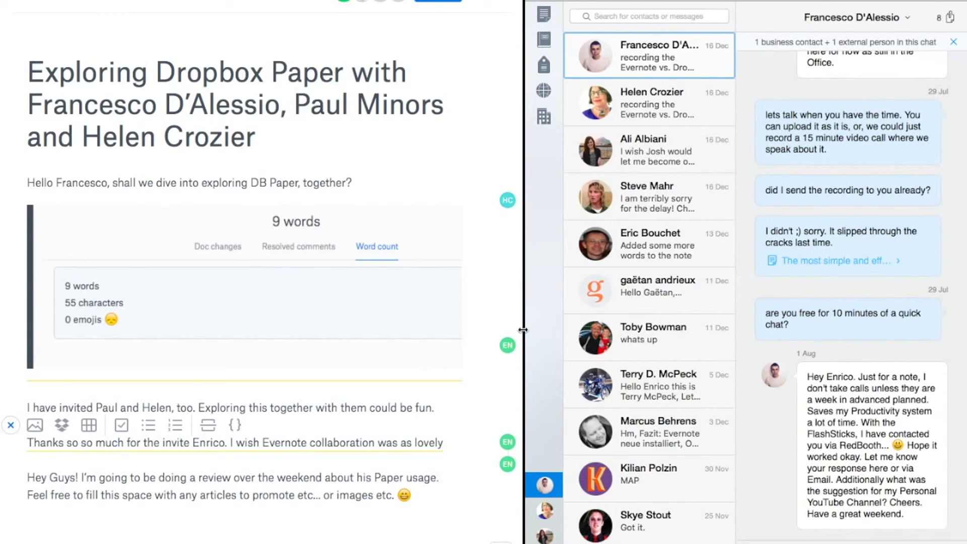
{"action": "left_click_drag", "start_coordinate": [523, 331], "coordinate": [475, 322]}
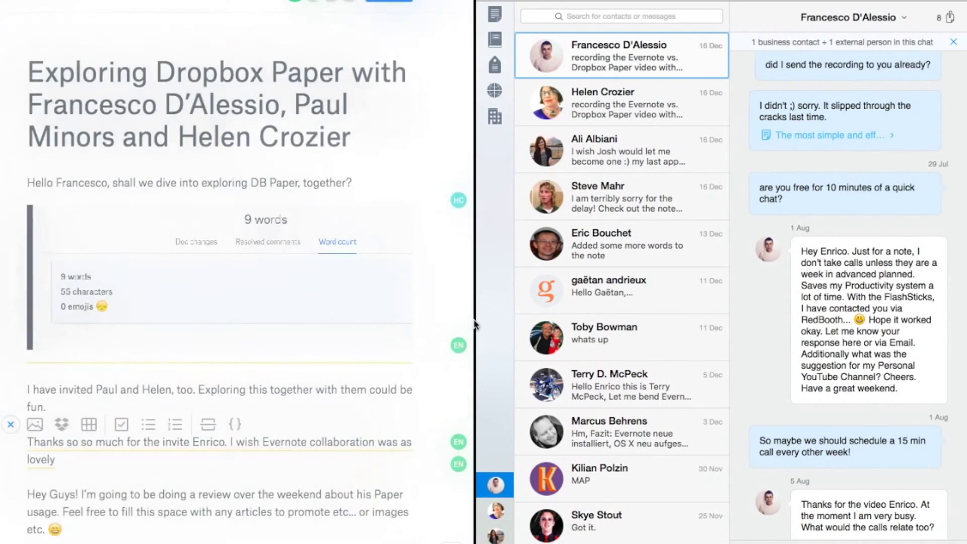